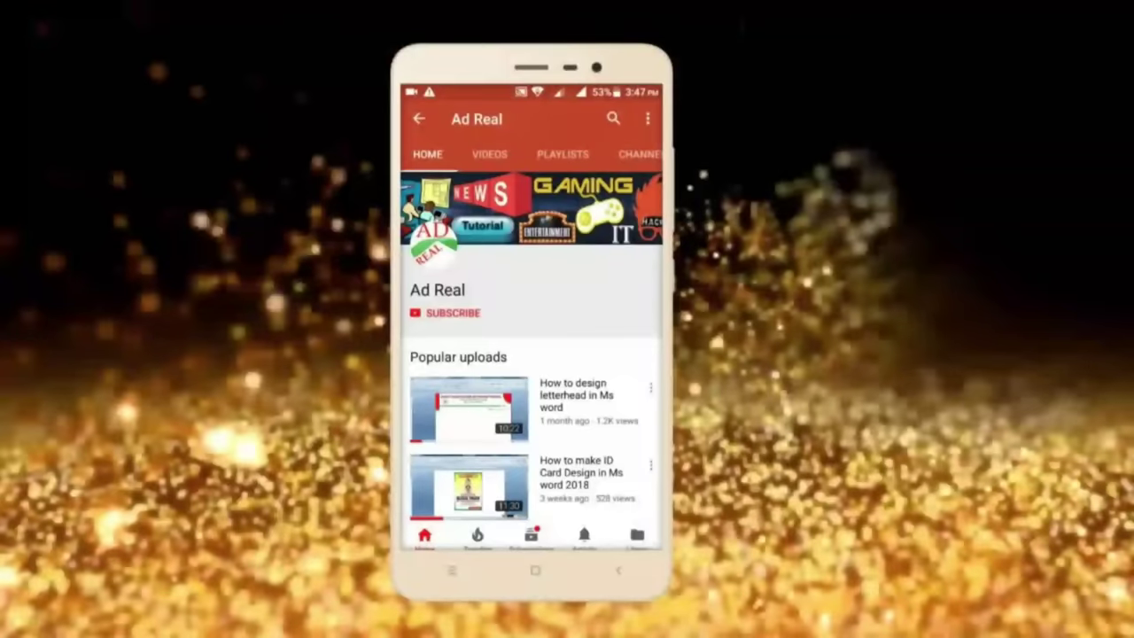
# Start a new blank document, Document1, in Word
pyautogui.click(443, 313)
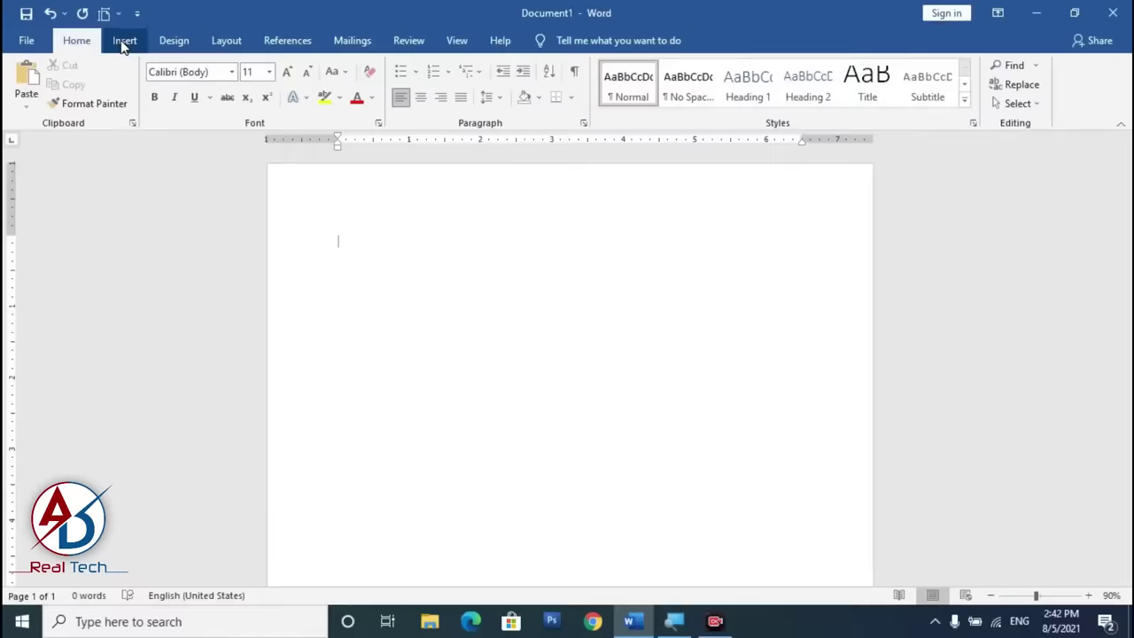
# Insert the photo IMG_20210805_140317 from this device into Document1
pyautogui.click(123, 42)
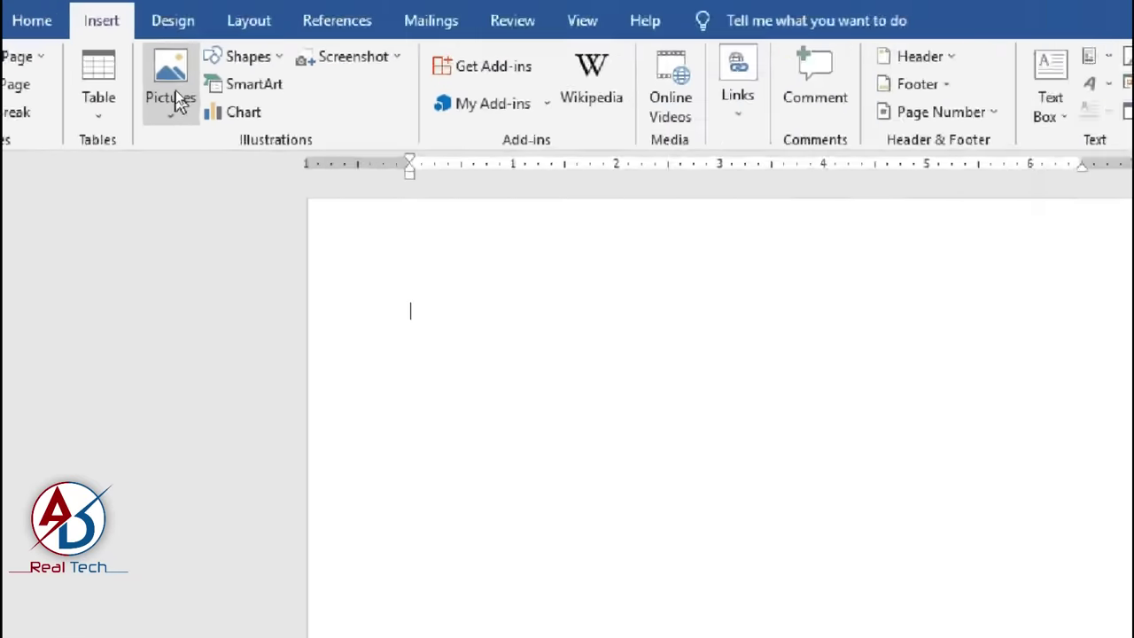
pyautogui.click(175, 95)
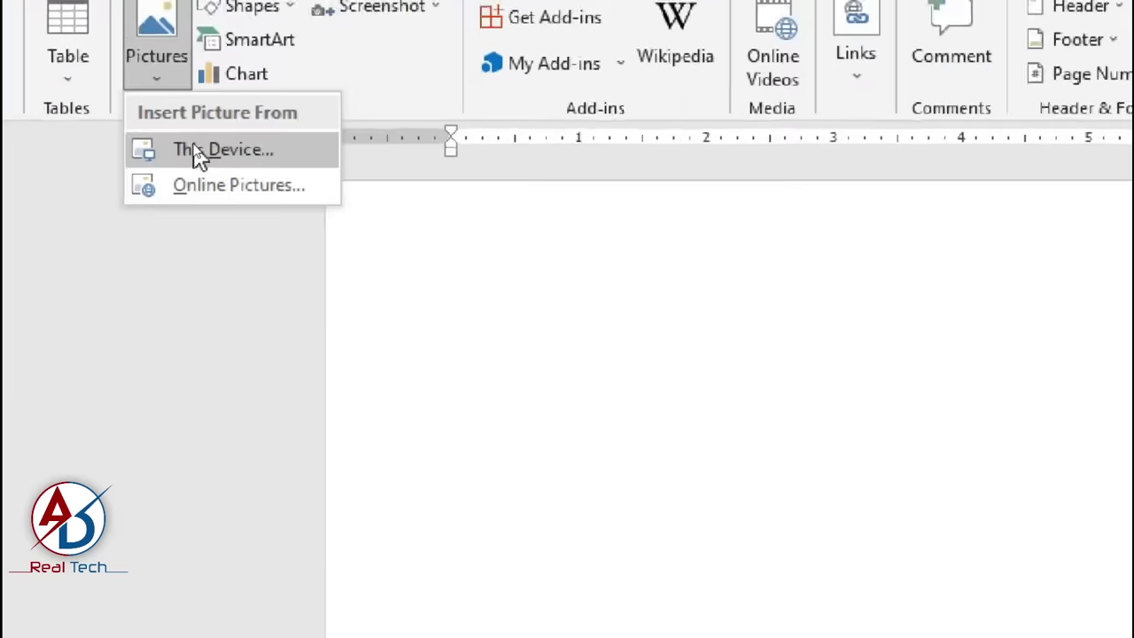
pyautogui.click(196, 149)
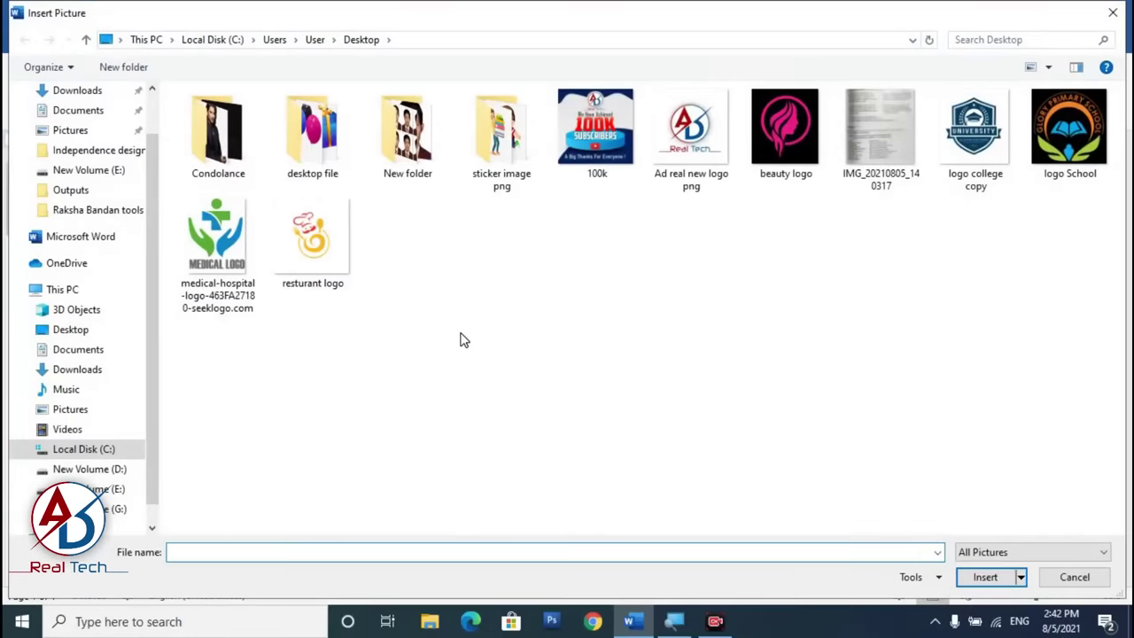
pyautogui.click(881, 143)
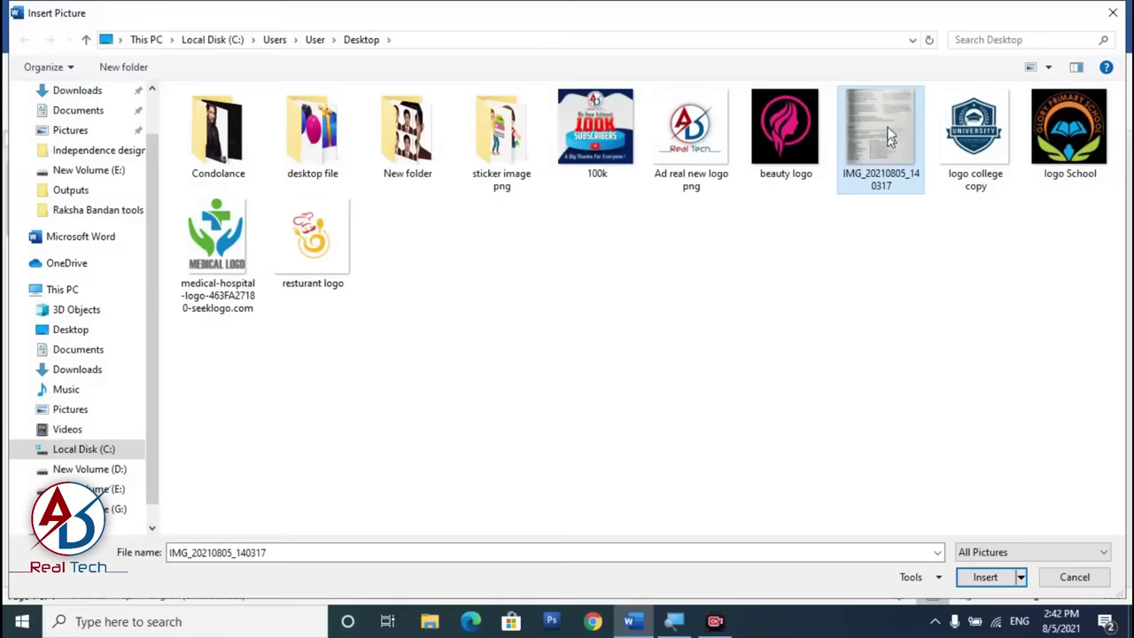
pyautogui.click(1001, 575)
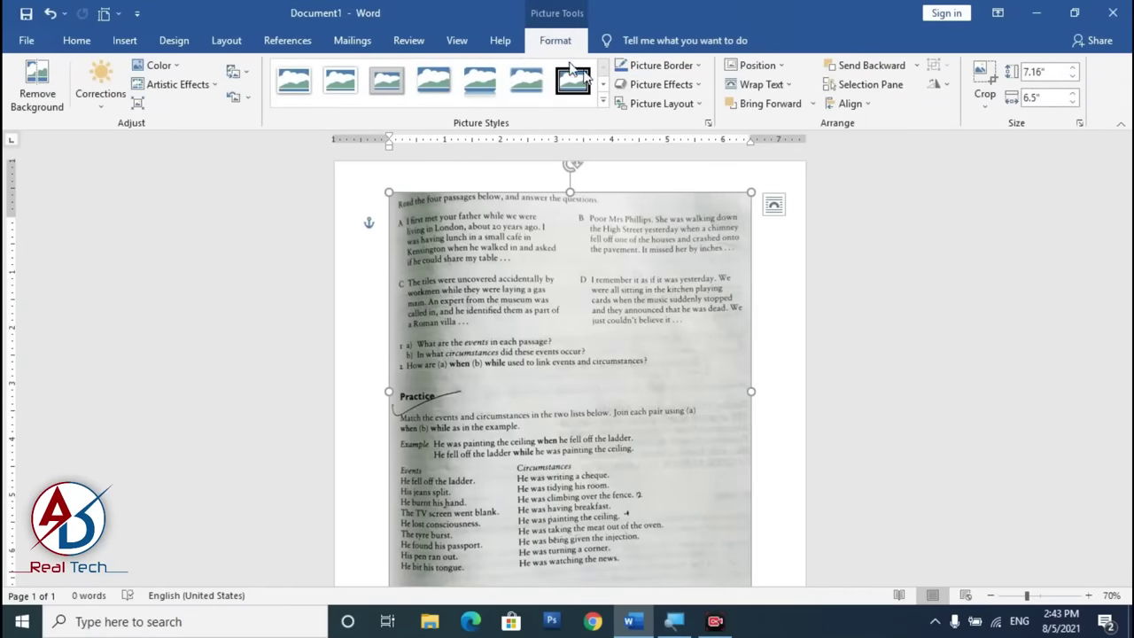
# Set the picture's wrapping to In Front of Text, shrink it to 6.53" x 5.93", and move it up
pyautogui.click(758, 87)
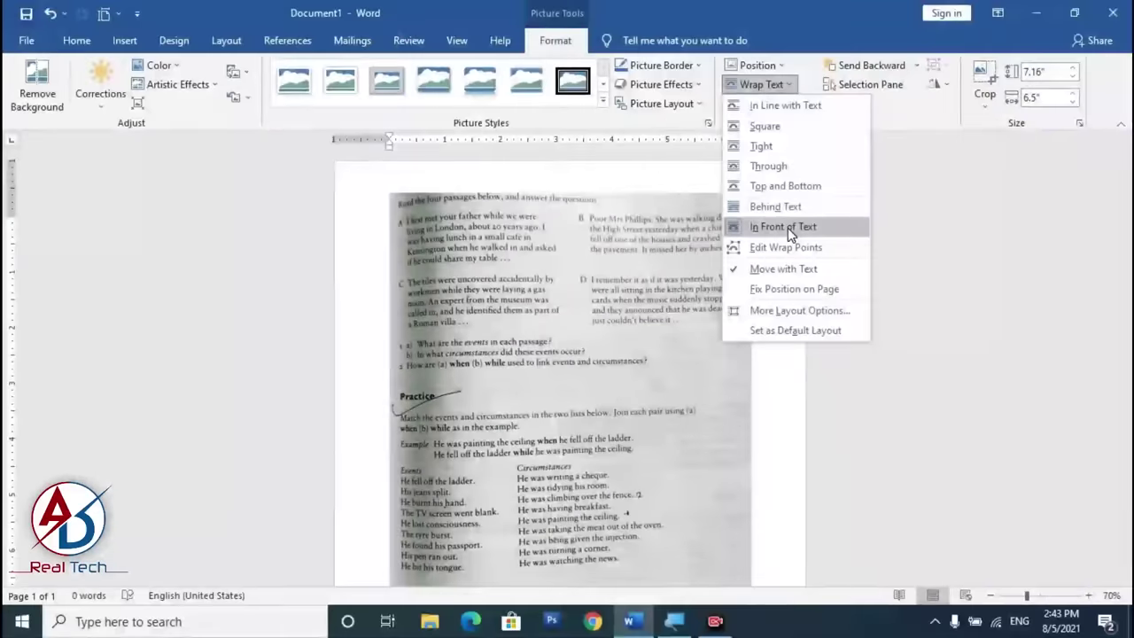
pyautogui.click(788, 228)
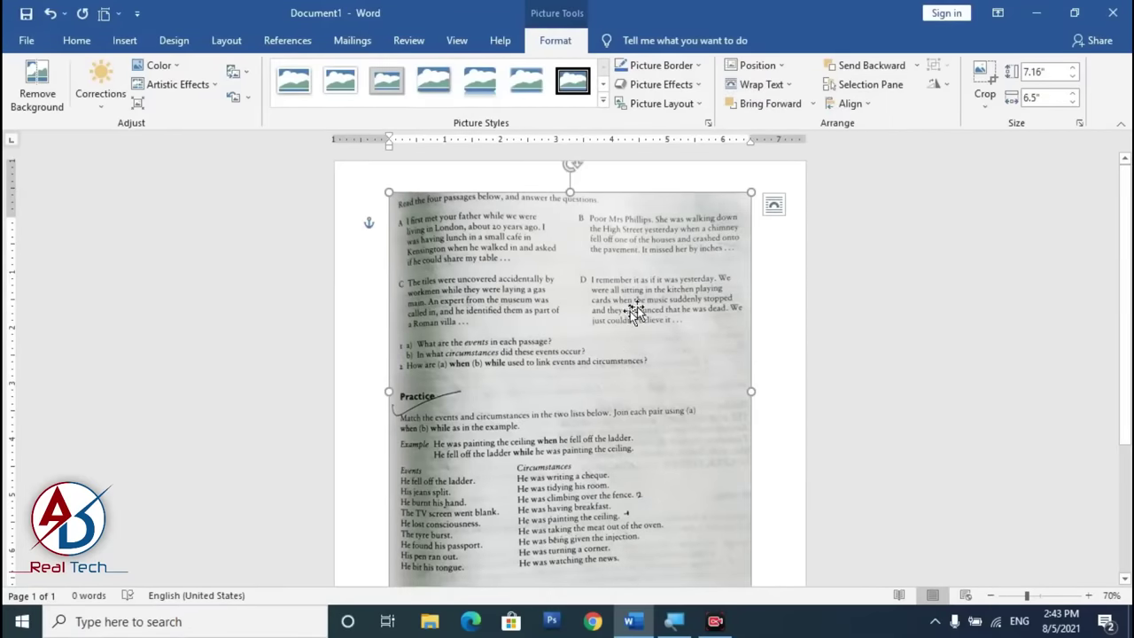
pyautogui.moveTo(750, 191); pyautogui.dragTo(716, 225)
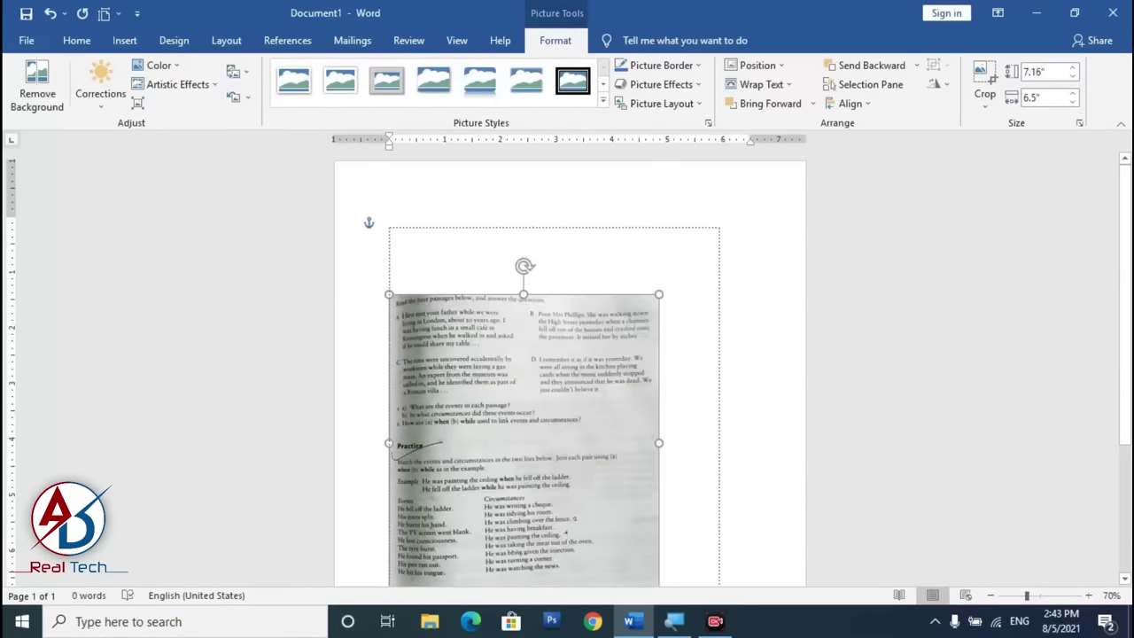
pyautogui.moveTo(621, 347)
pyautogui.mouseDown()
pyautogui.moveTo(732, 277)
pyautogui.moveTo(706, 310)
pyautogui.moveTo(634, 316)
pyautogui.moveTo(637, 332)
pyautogui.mouseUp()
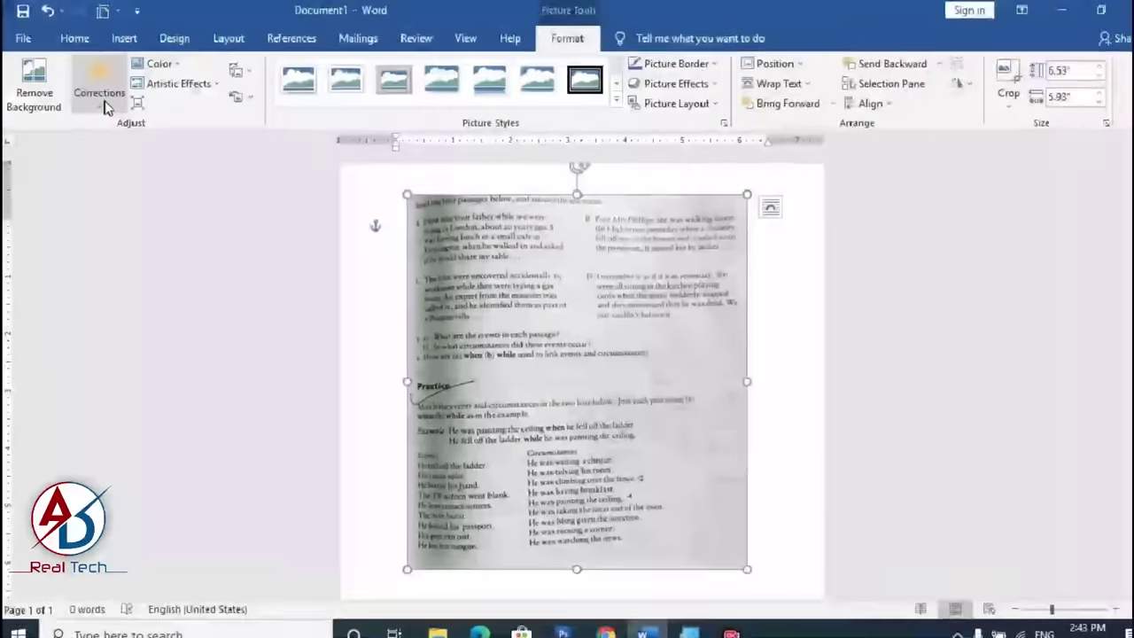
# In Picture Corrections Options, set the scanned page's sharpness to 20%
pyautogui.click(105, 100)
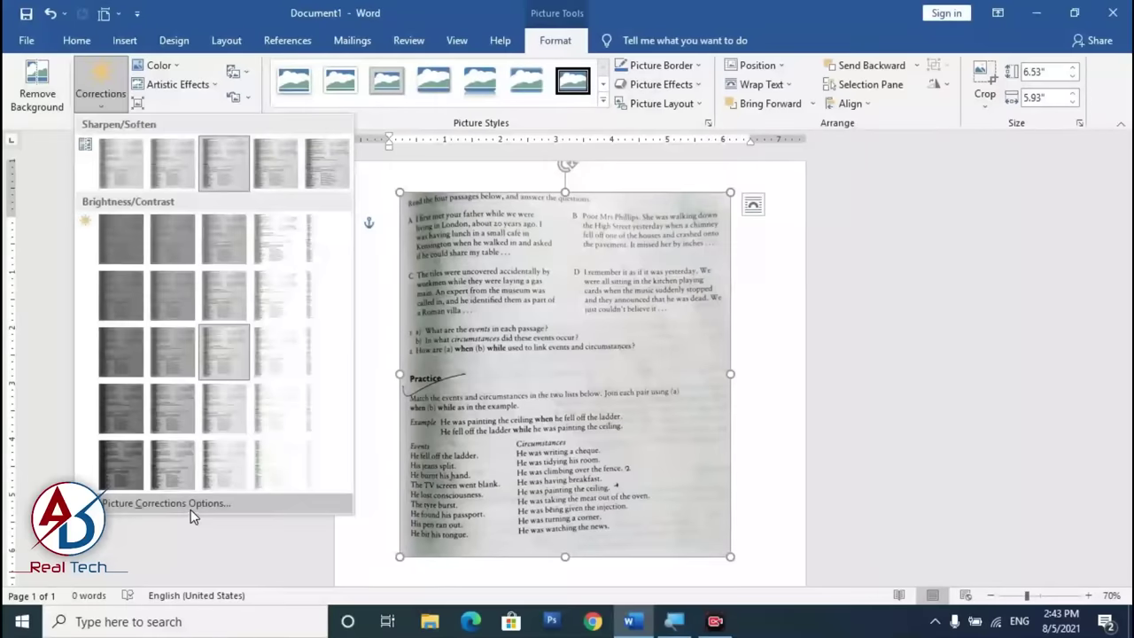
pyautogui.click(191, 509)
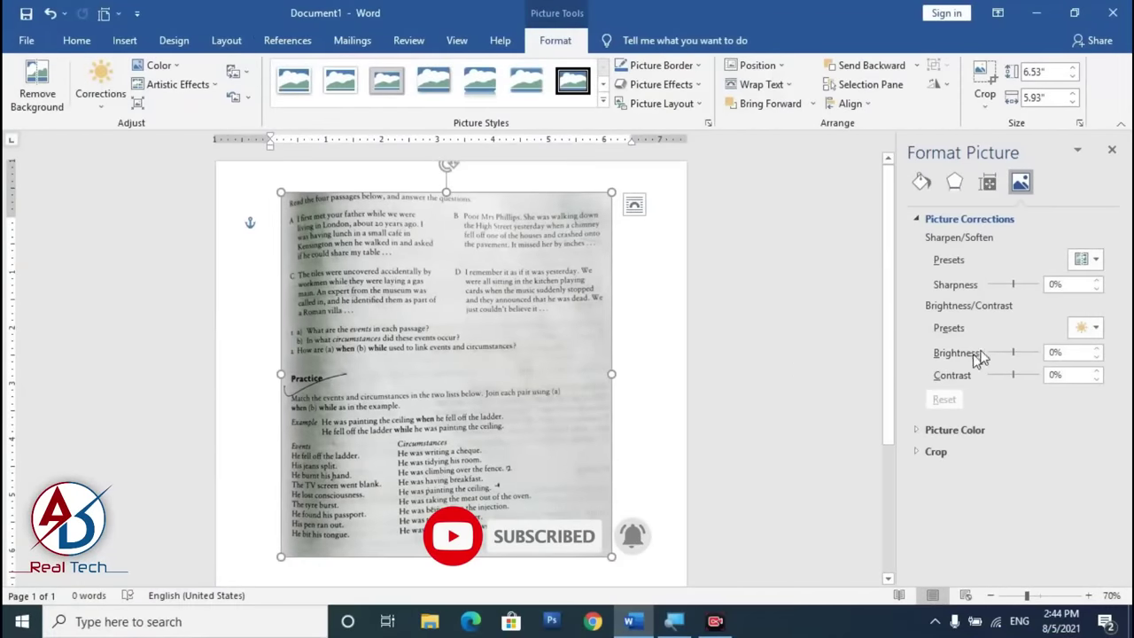
pyautogui.click(1016, 284)
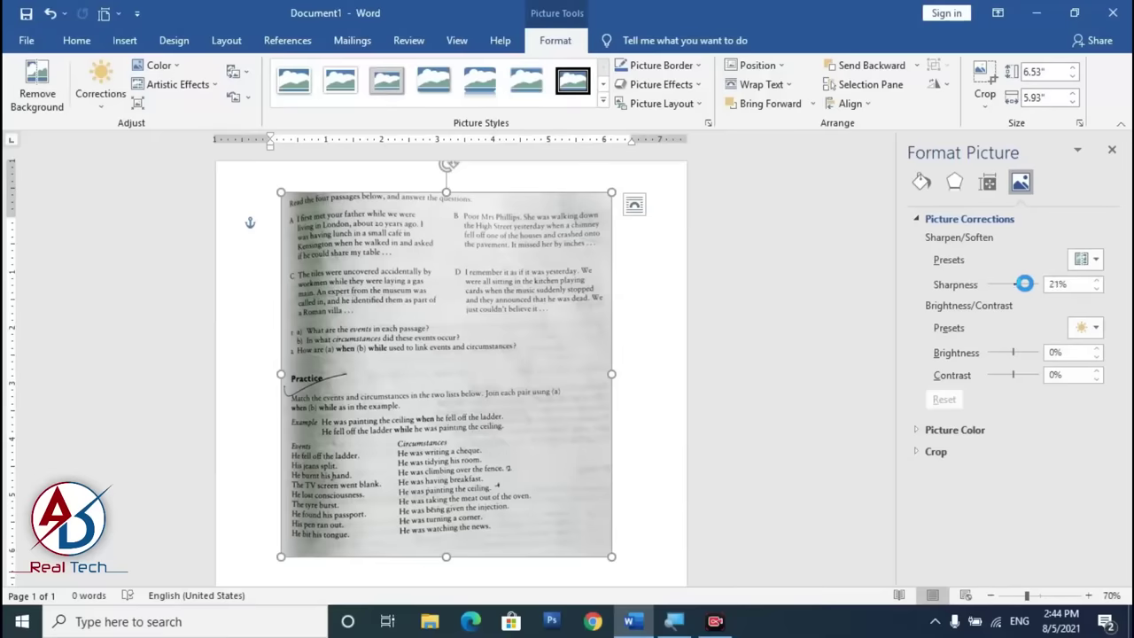
pyautogui.moveTo(1024, 283); pyautogui.dragTo(1060, 285)
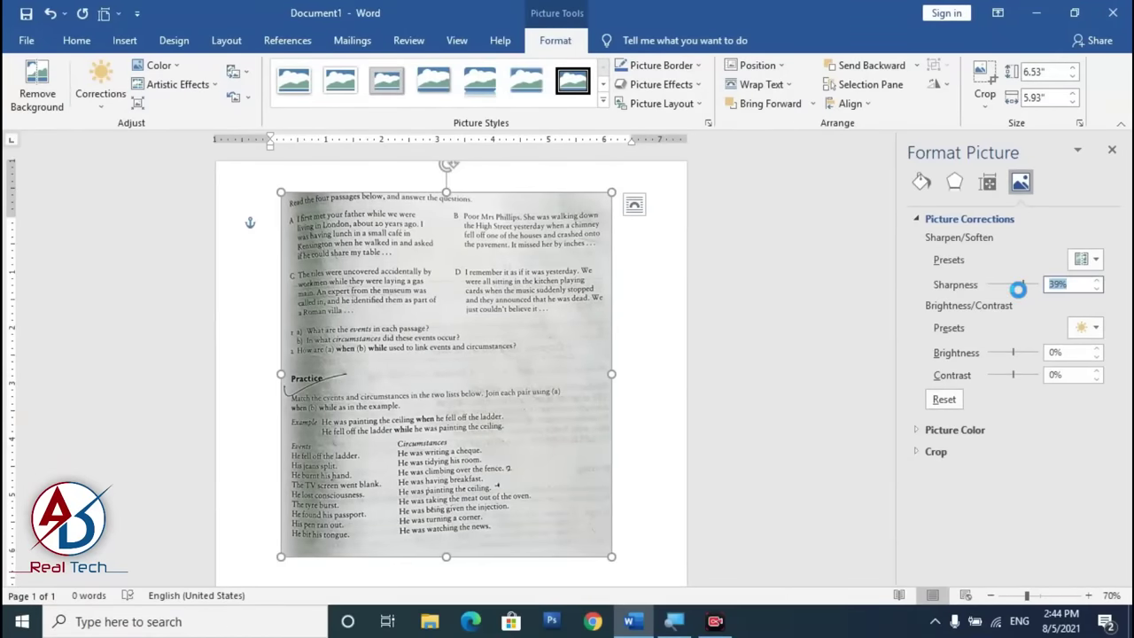
pyautogui.write('20')
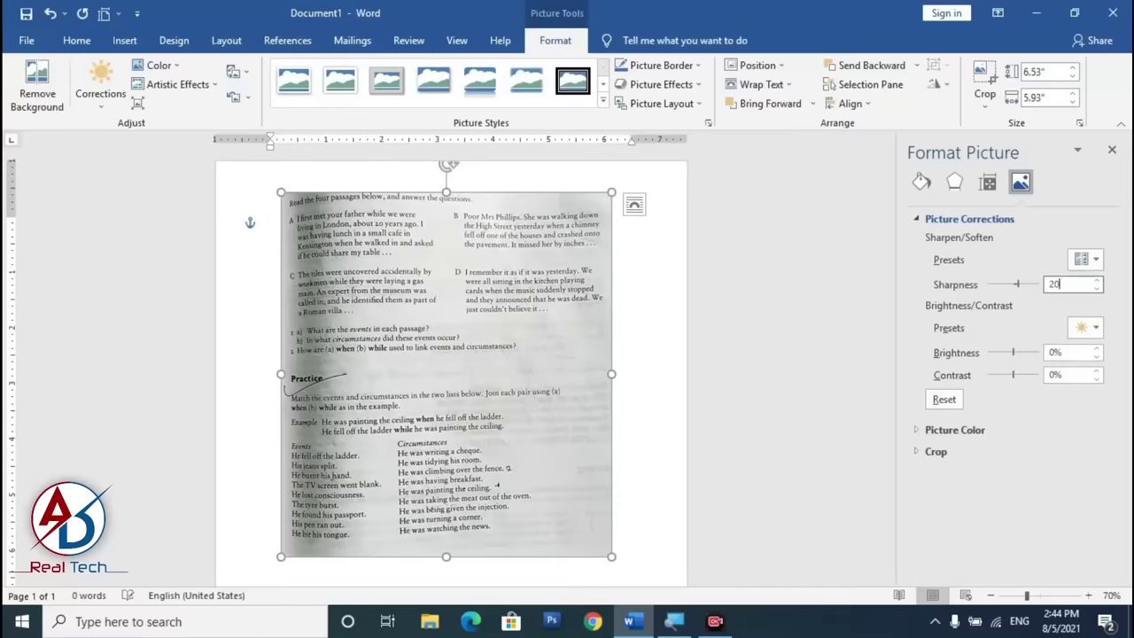
pyautogui.press('Tab')
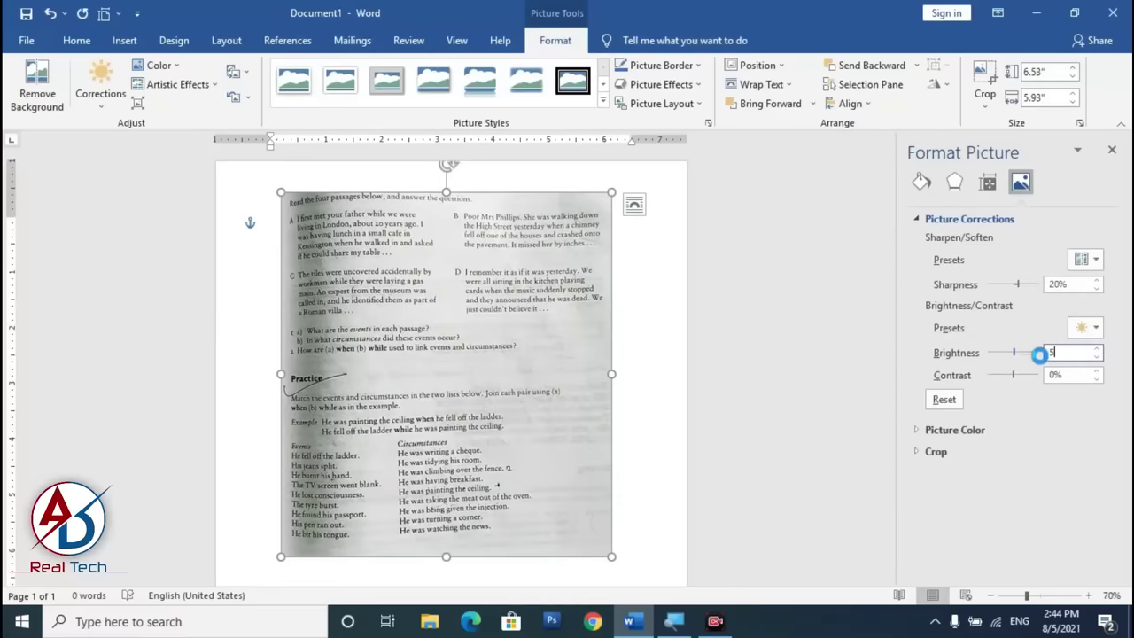
# Set the picture's brightness to 30% and its contrast to -21%
pyautogui.write('50')
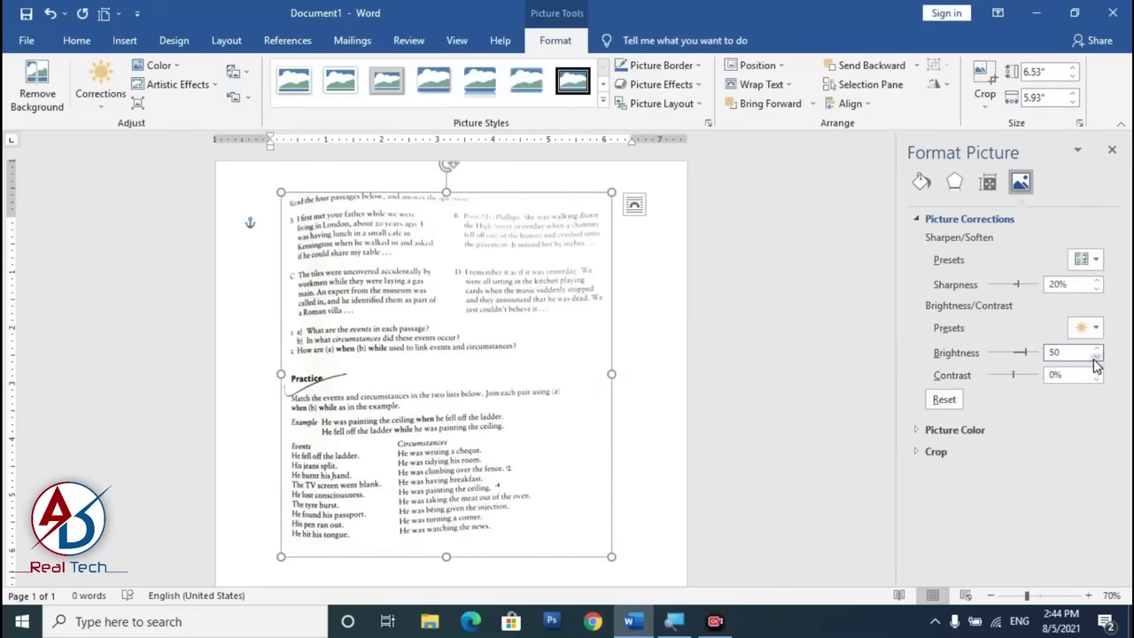
pyautogui.click(1096, 358)
pyautogui.write('40')
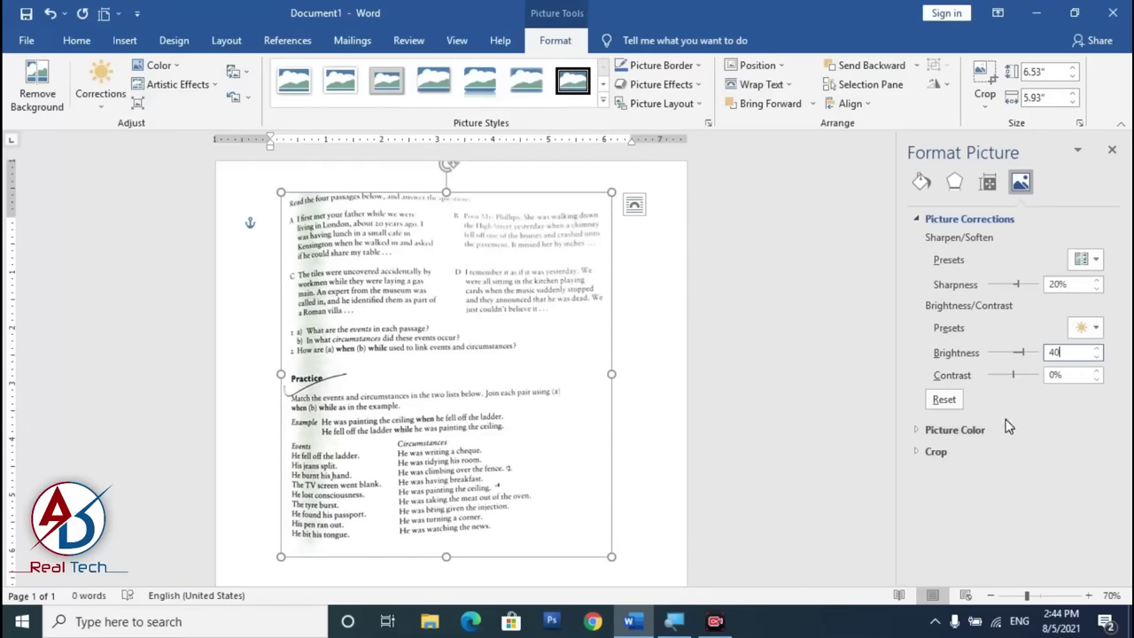
pyautogui.press('BackSpace')
pyautogui.press('BackSpace')
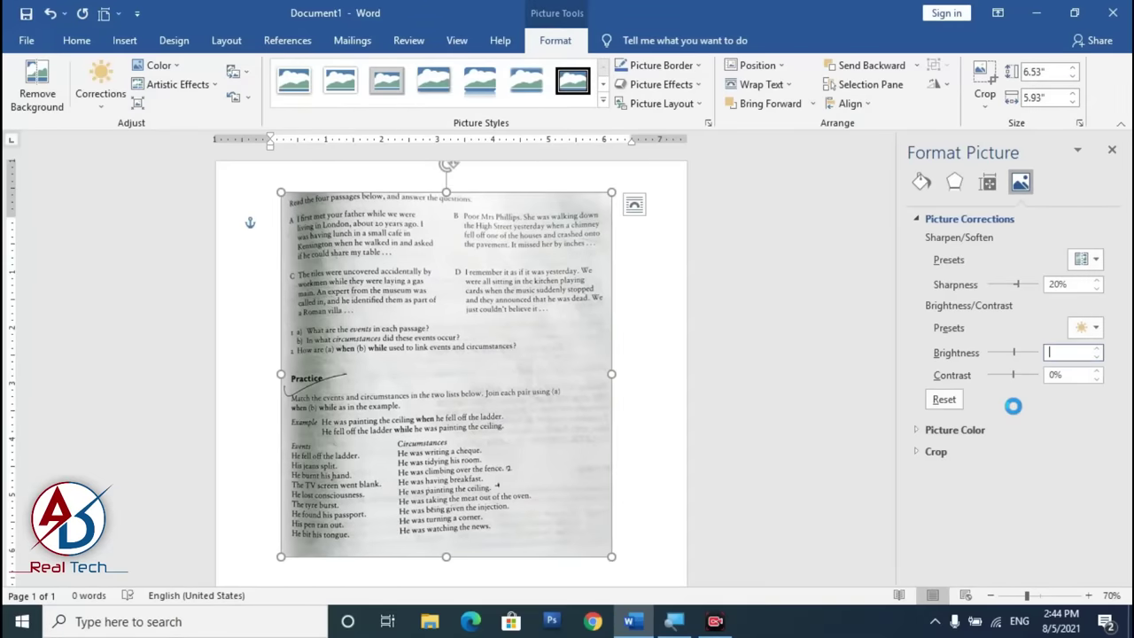
pyautogui.write('30')
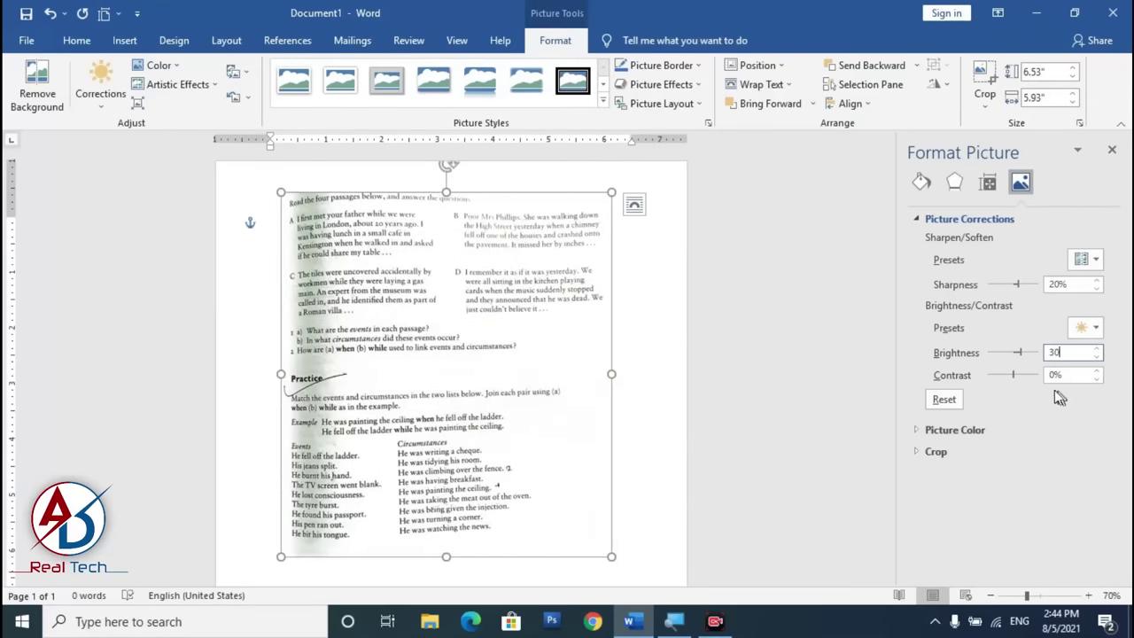
pyautogui.click(1005, 375)
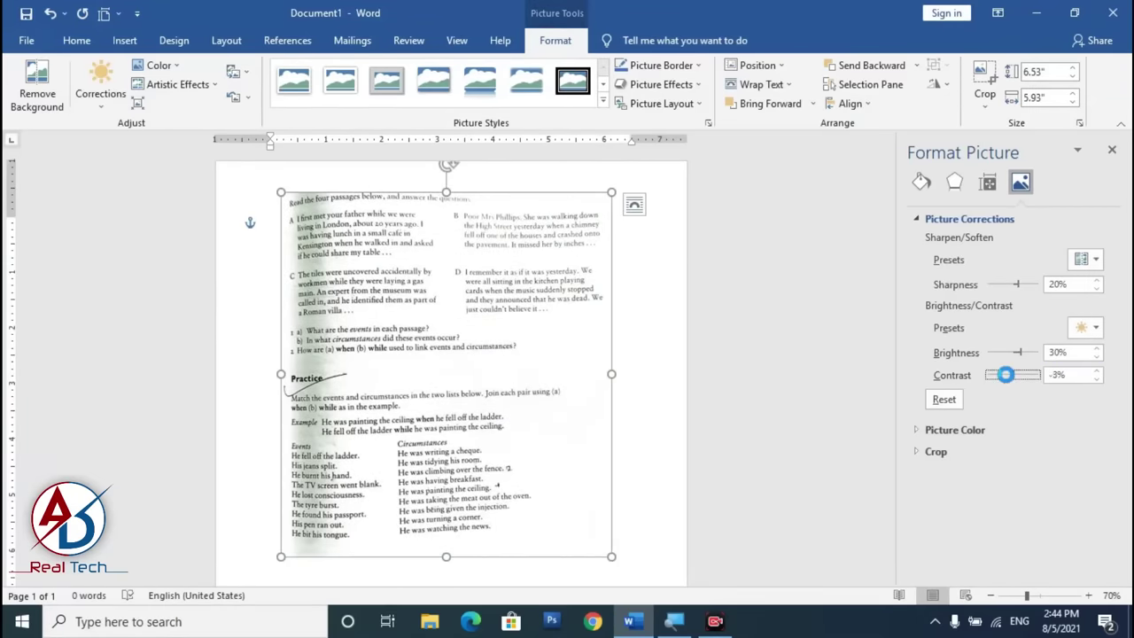
pyautogui.moveTo(1005, 374); pyautogui.dragTo(1006, 375)
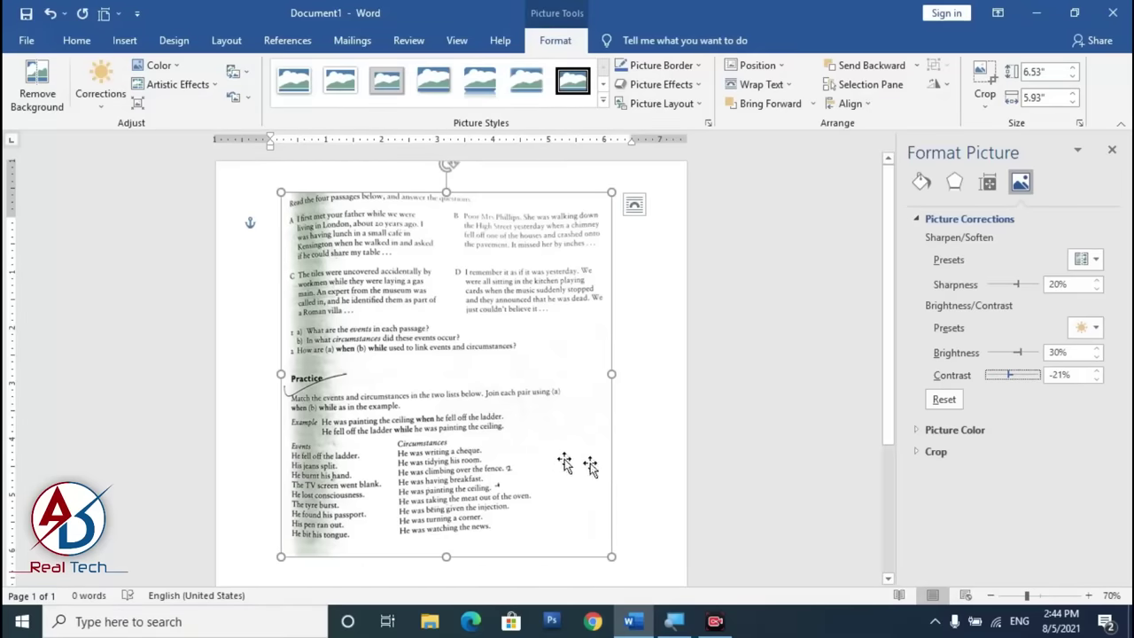
# Move the scanned page up-left and enlarge it to nearly full page, then close the Format pane
pyautogui.click(240, 310)
pyautogui.scroll(-3, 484, 431)
pyautogui.scroll(3, 468, 405)
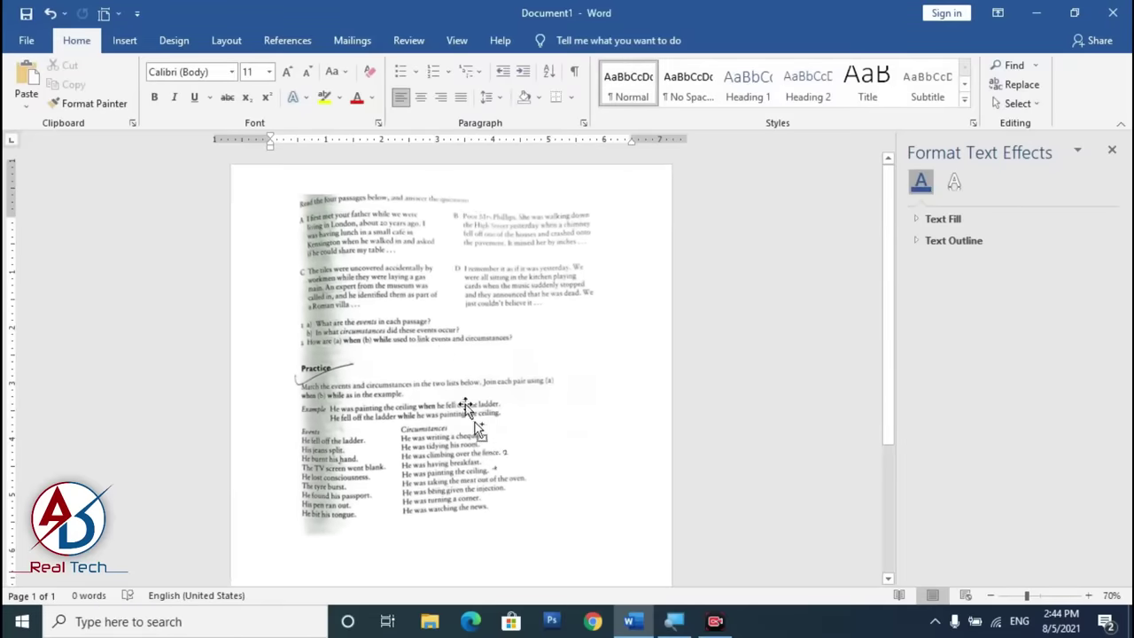
pyautogui.scroll(-3, 446, 374)
pyautogui.scroll(2, 434, 332)
pyautogui.click(425, 329)
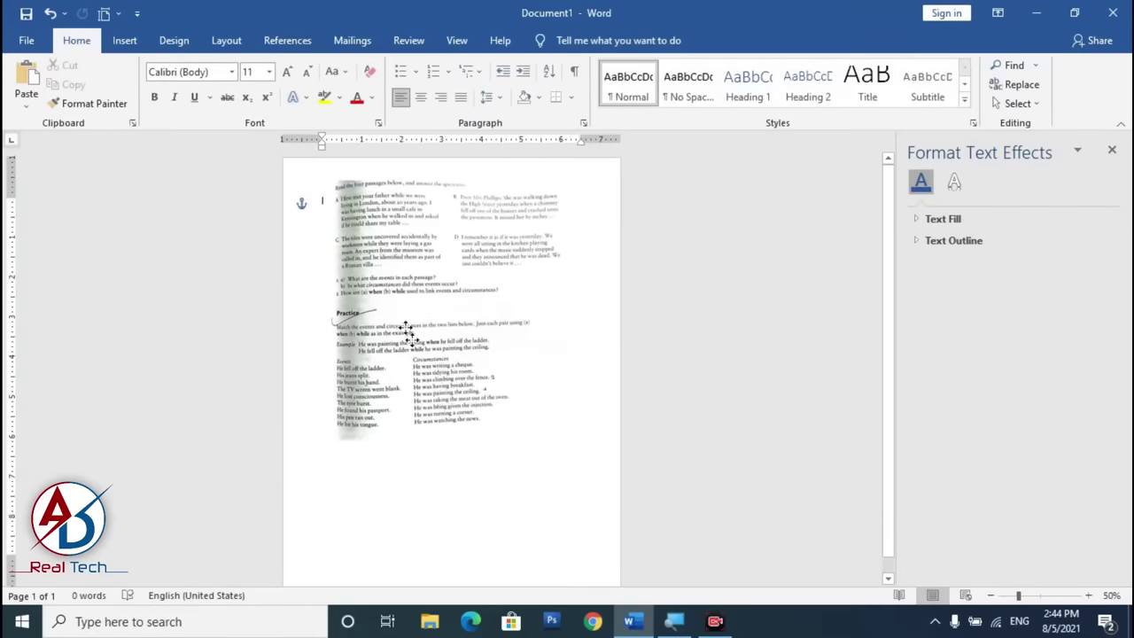
pyautogui.moveTo(423, 323); pyautogui.dragTo(384, 282)
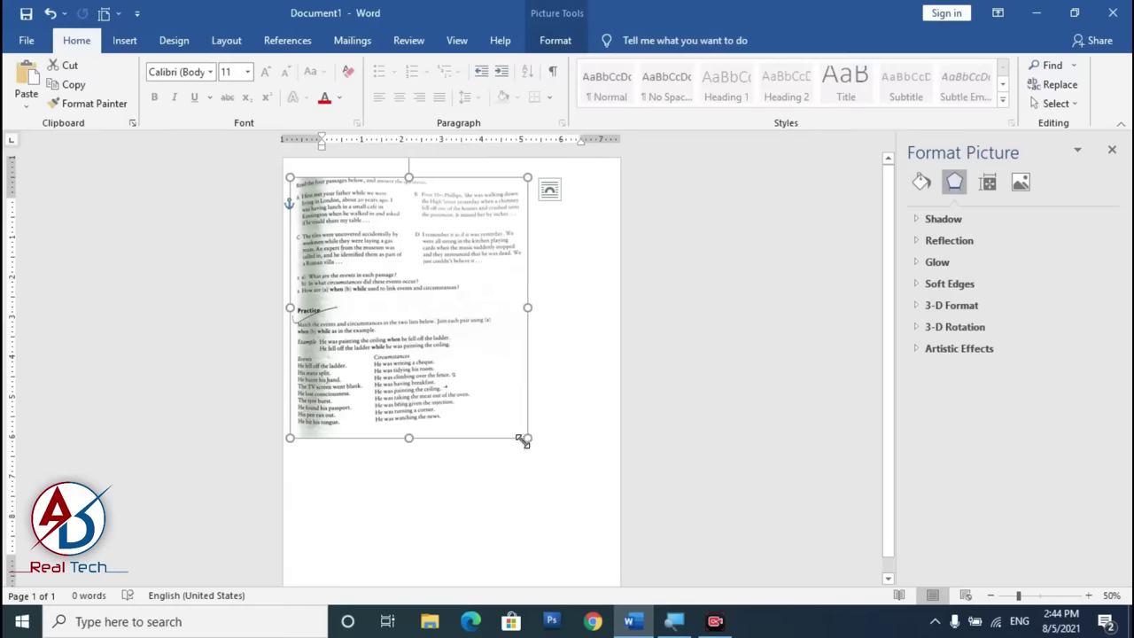
pyautogui.moveTo(528, 438); pyautogui.dragTo(615, 535)
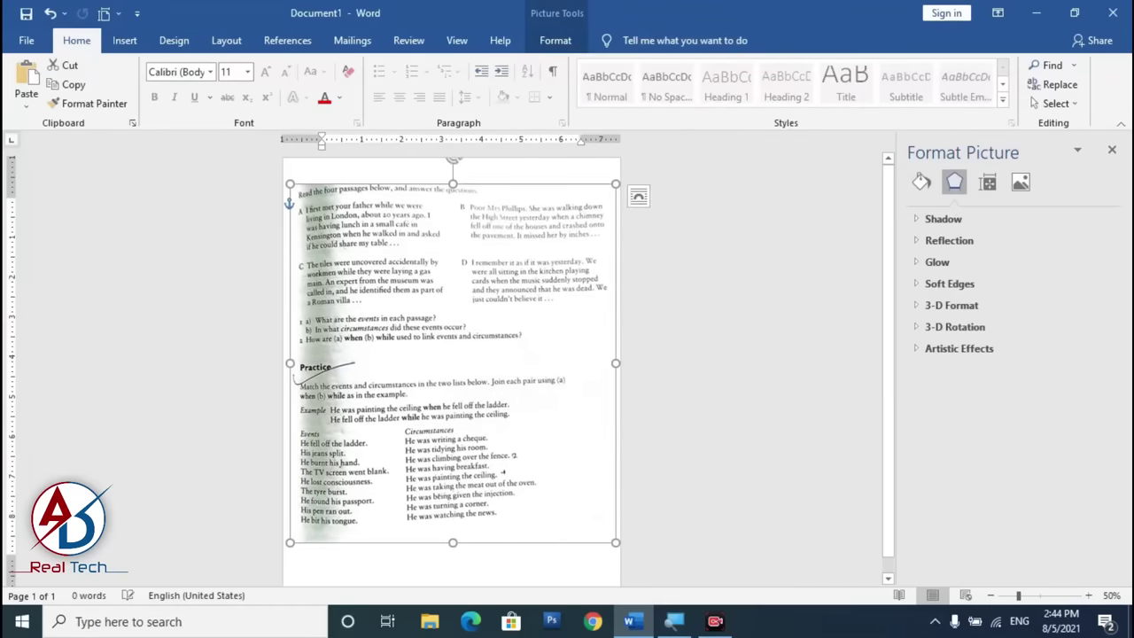
pyautogui.click(544, 288)
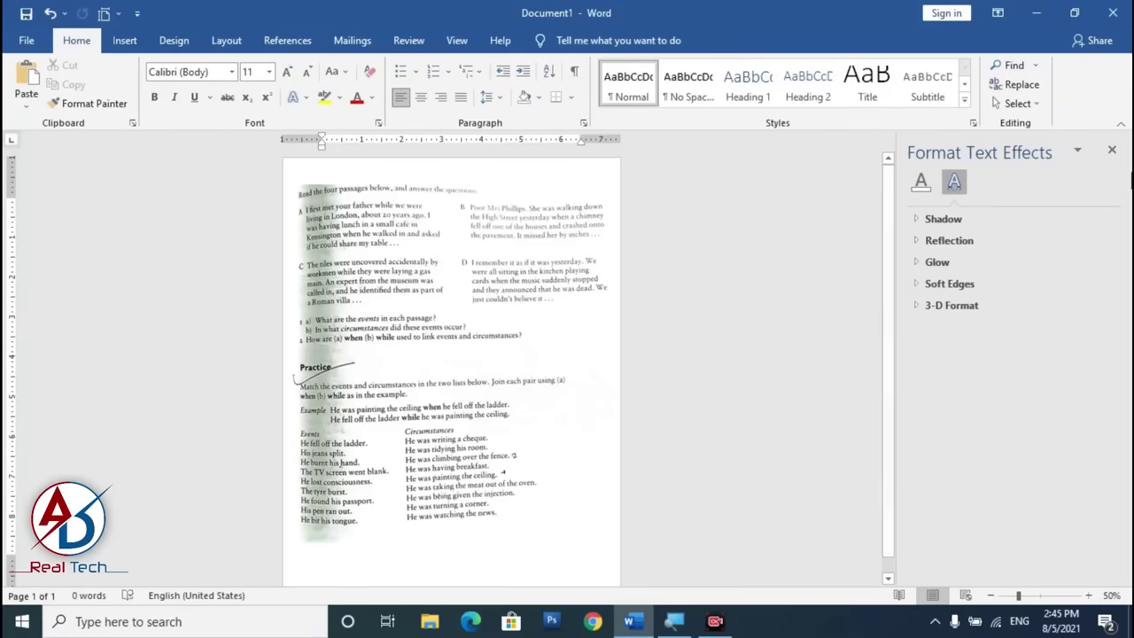
pyautogui.click(1111, 149)
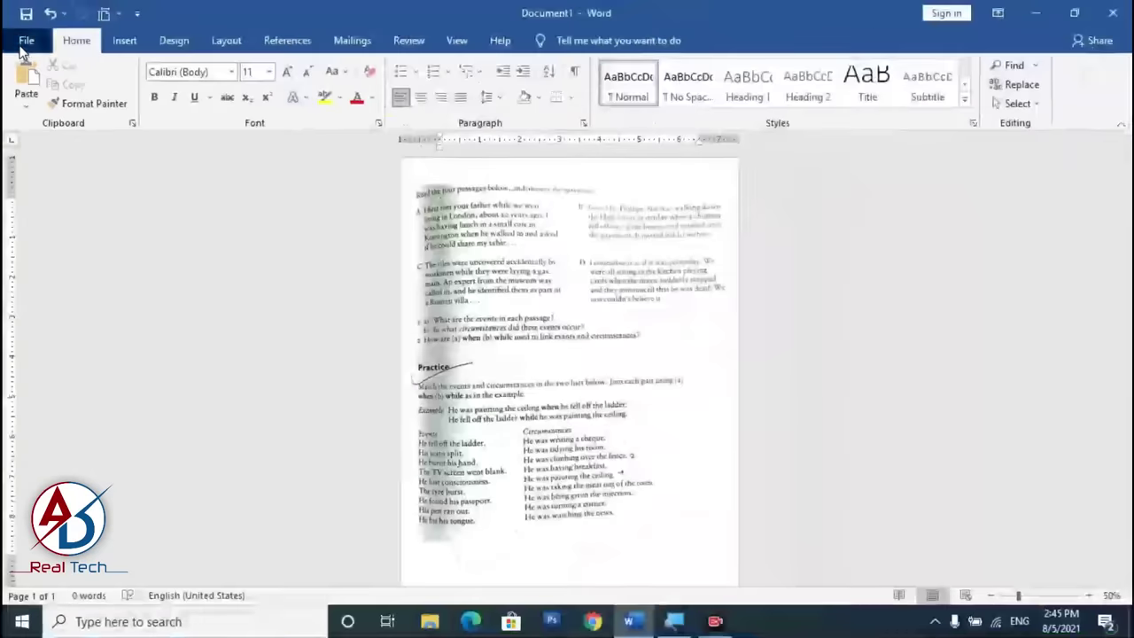
# Save to the Desktop with the file name 'Text file 12'
pyautogui.click(26, 43)
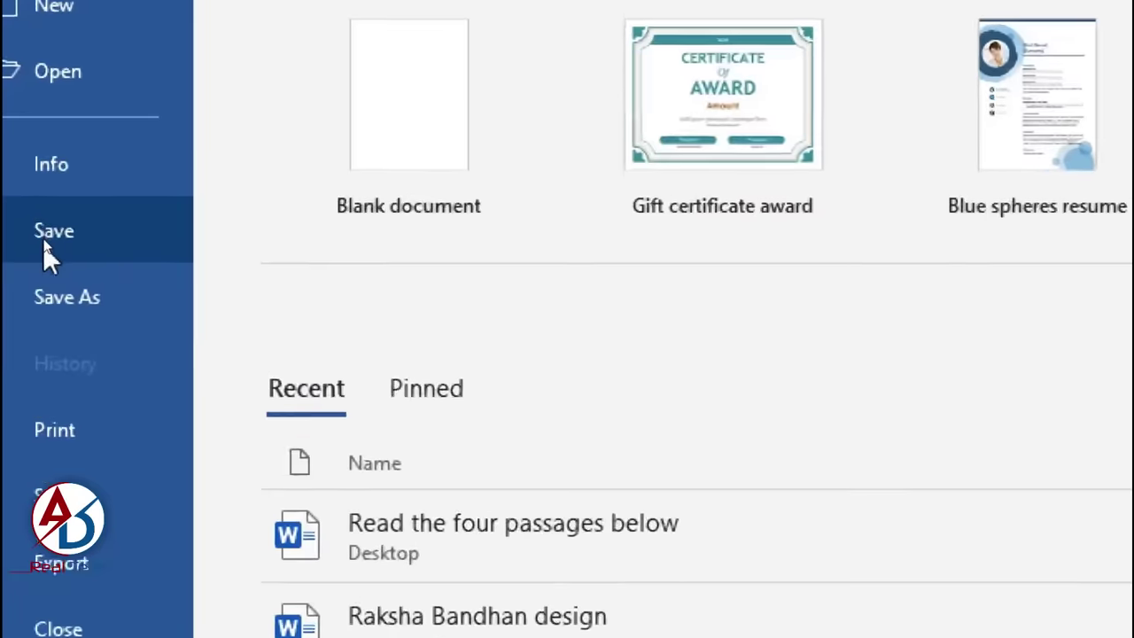
pyautogui.click(45, 246)
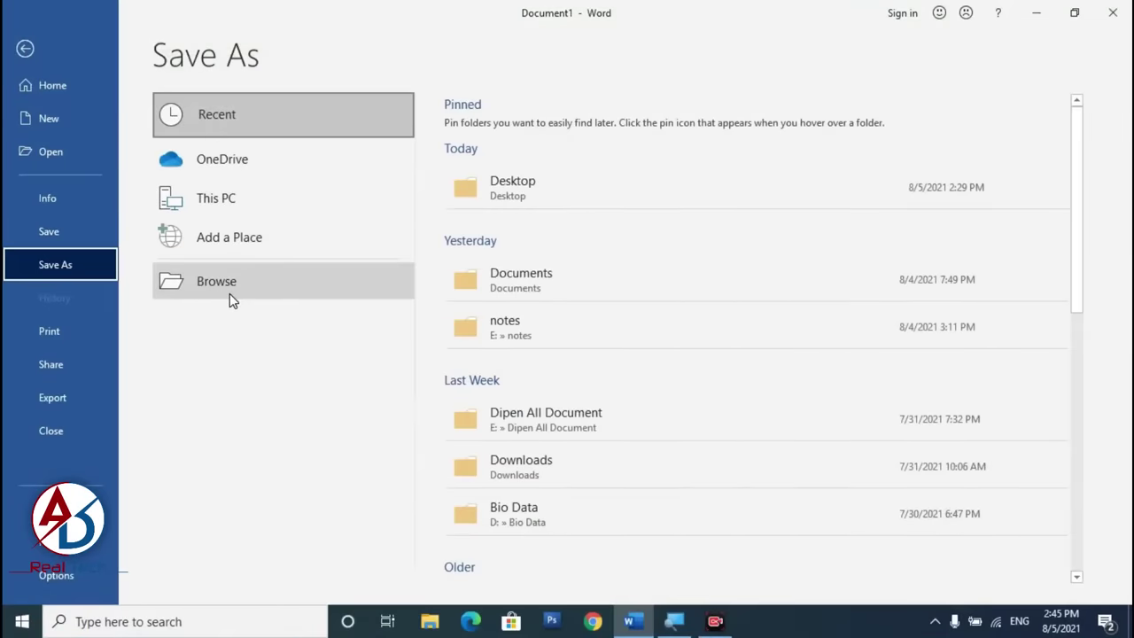
pyautogui.click(228, 289)
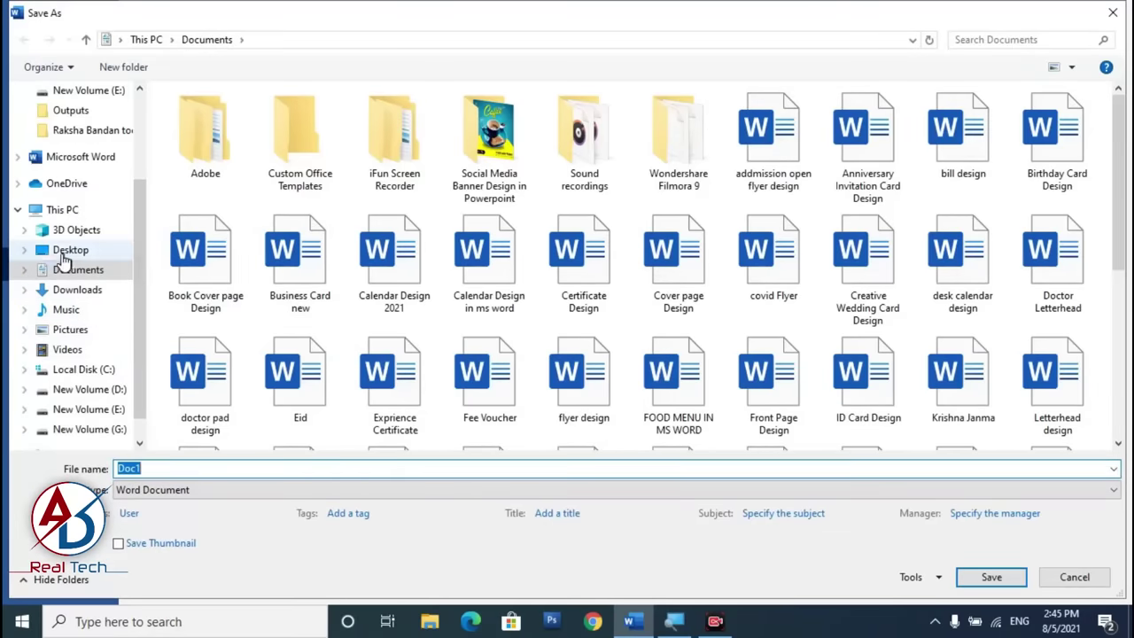
pyautogui.click(62, 252)
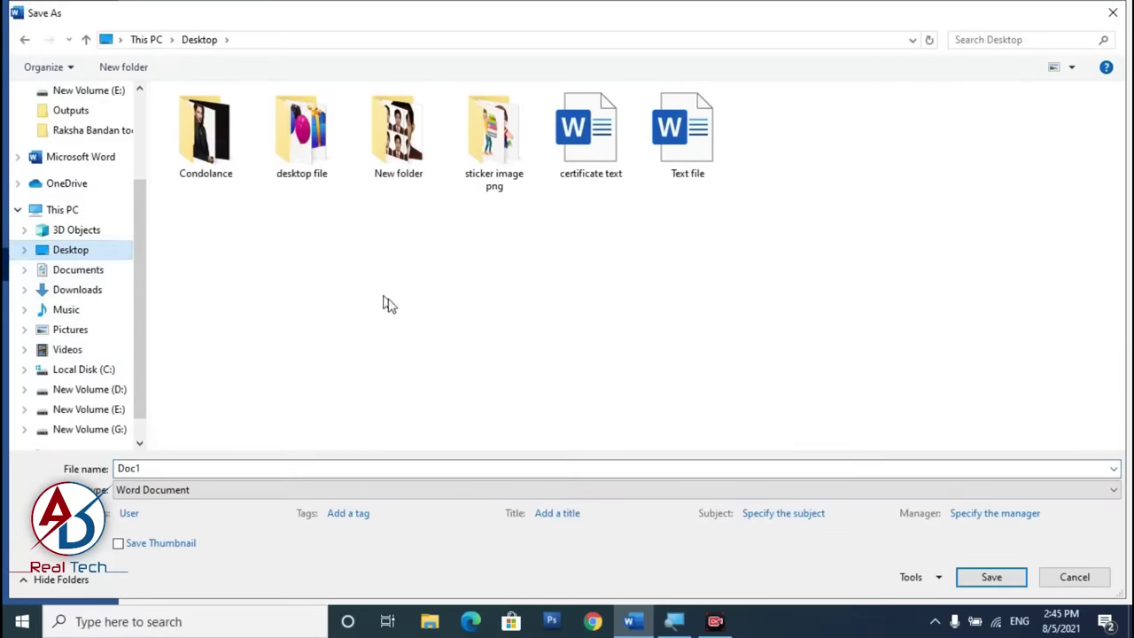
pyautogui.click(159, 468)
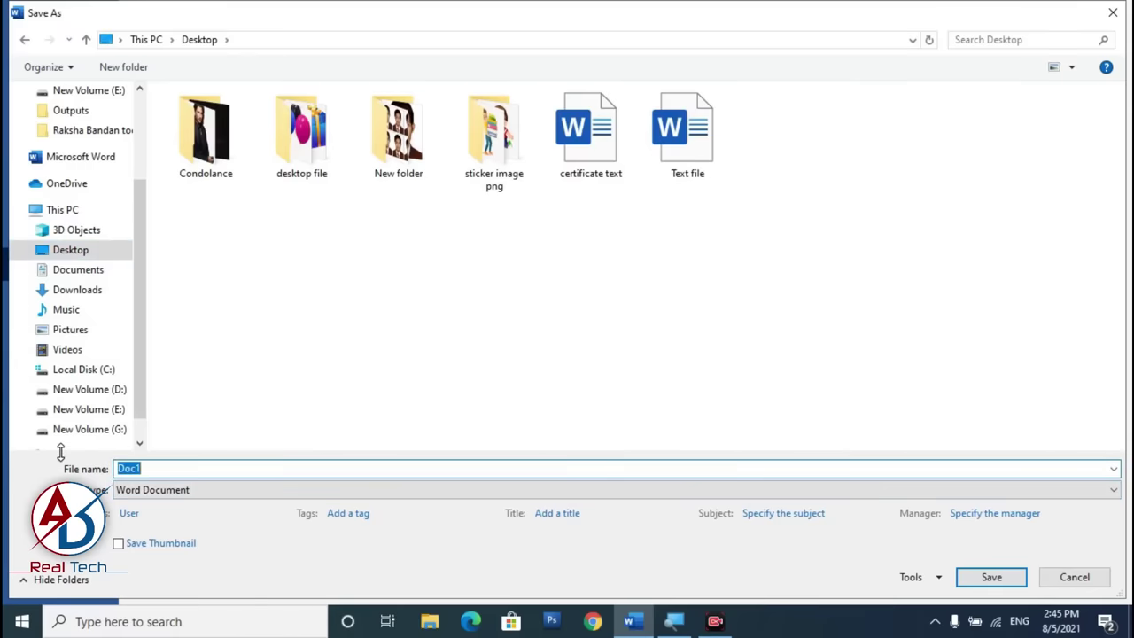
pyautogui.press('BackSpace')
pyautogui.write('Text ')
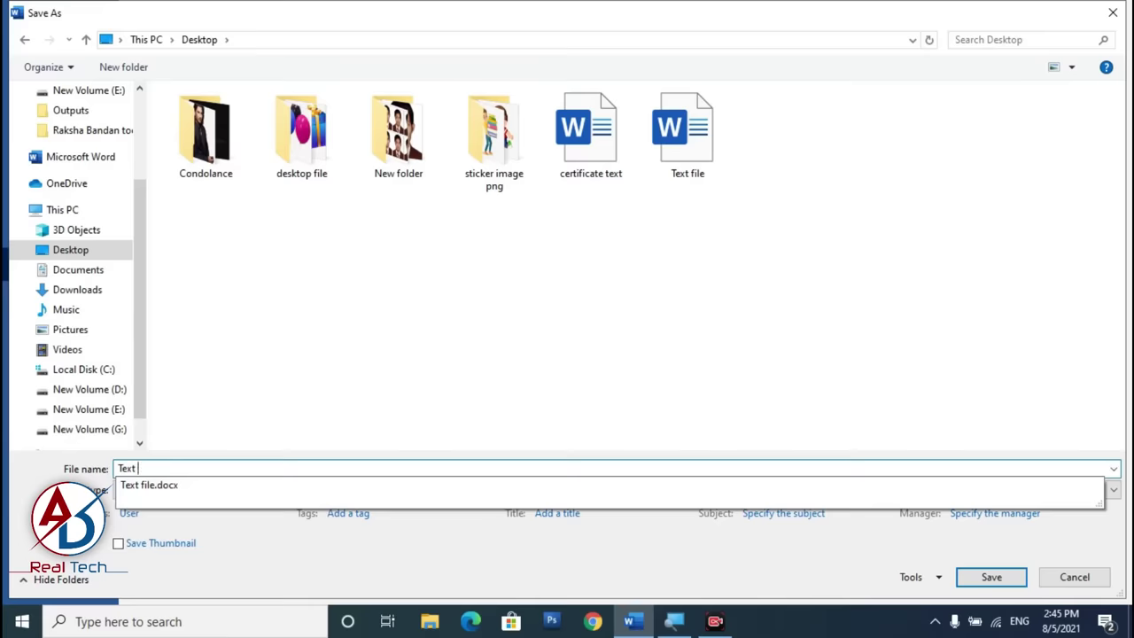
pyautogui.write('fiule')
pyautogui.press('BackSpace')
pyautogui.write('12')
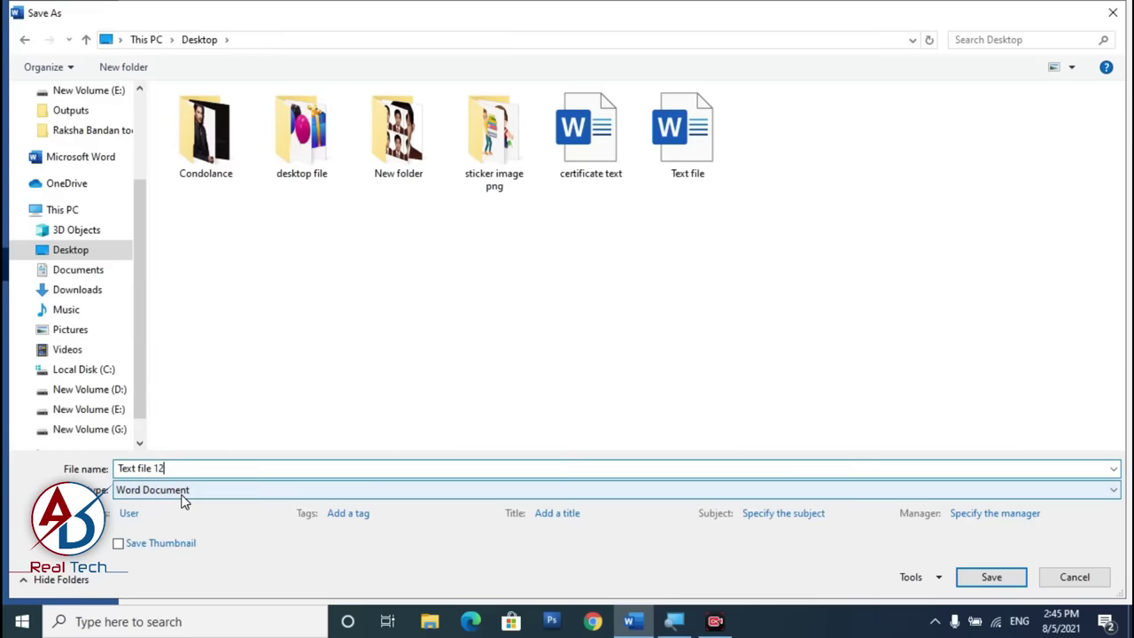
# Set the save type to PDF and save the file
pyautogui.click(184, 501)
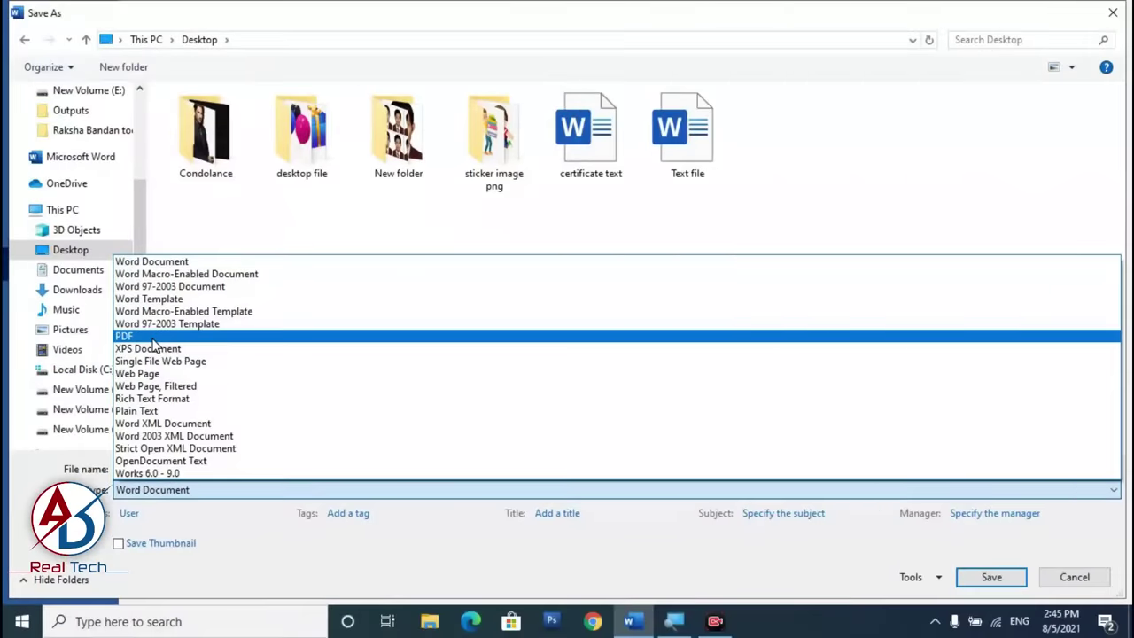
pyautogui.click(152, 337)
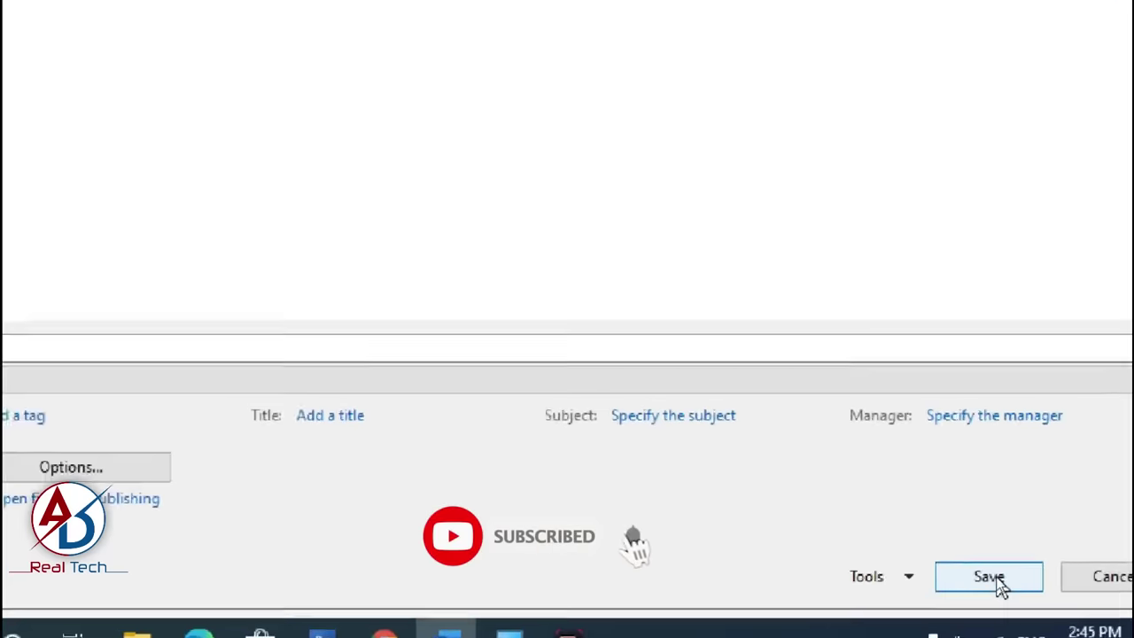
pyautogui.click(995, 582)
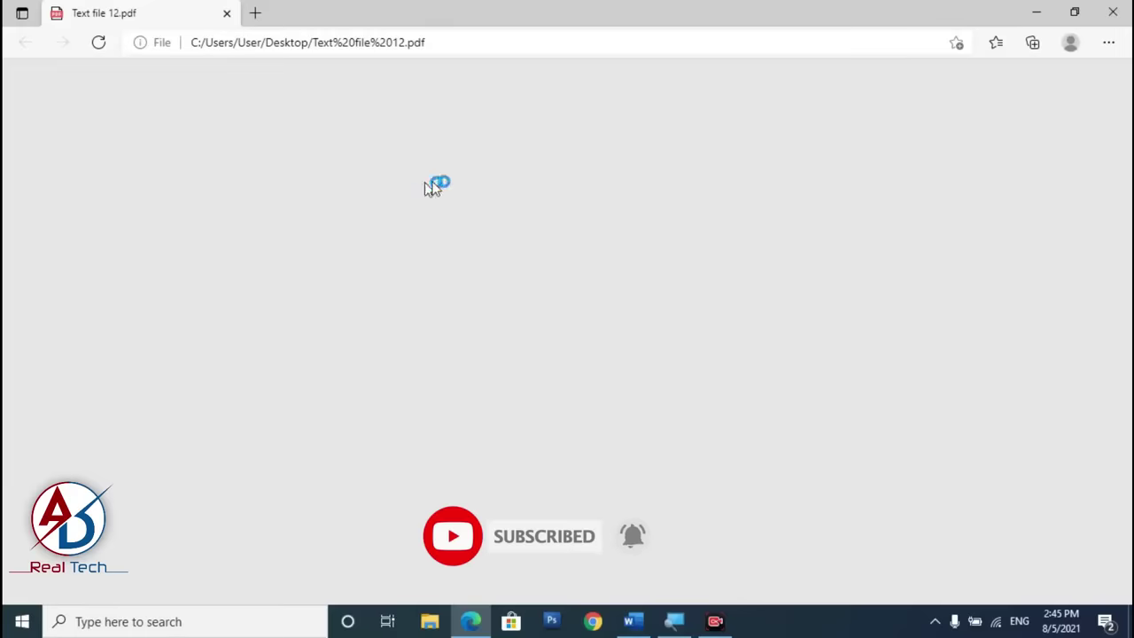
pyautogui.scroll(-3, 590, 378)
pyautogui.scroll(-2, 590, 379)
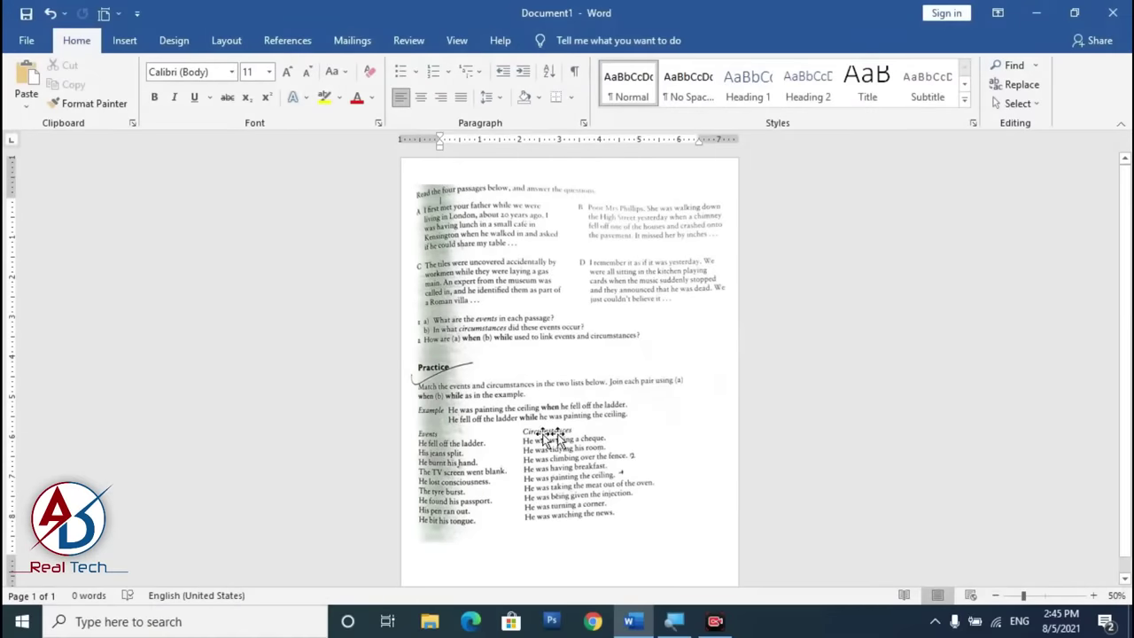
# Close the document without saving, relaunch Word, and start a blank document
pyautogui.click(1113, 18)
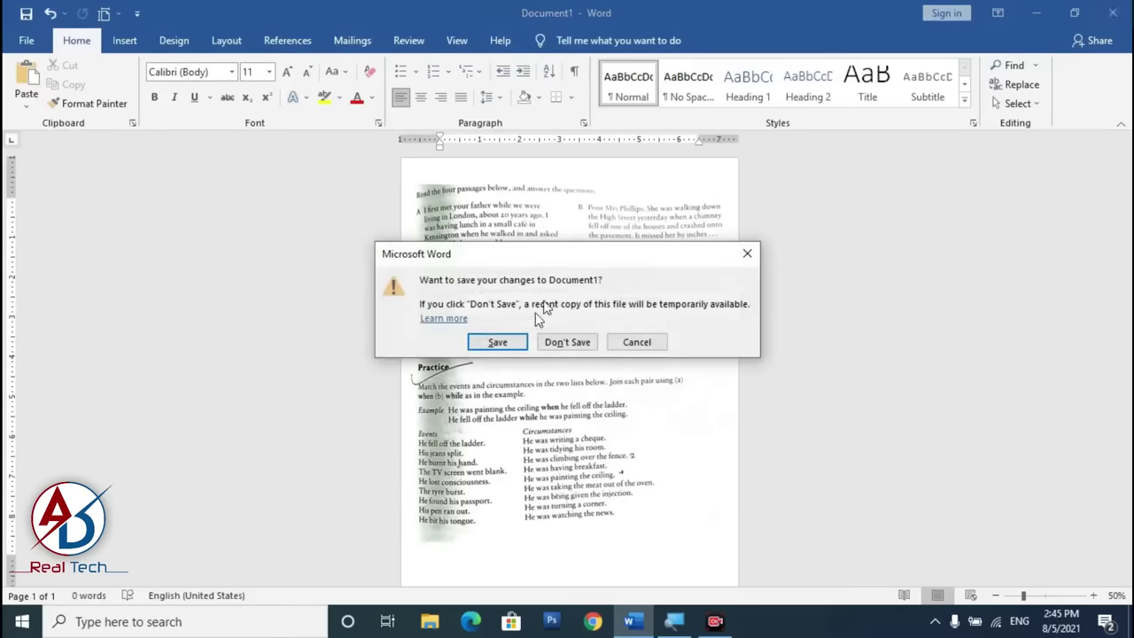
pyautogui.click(572, 344)
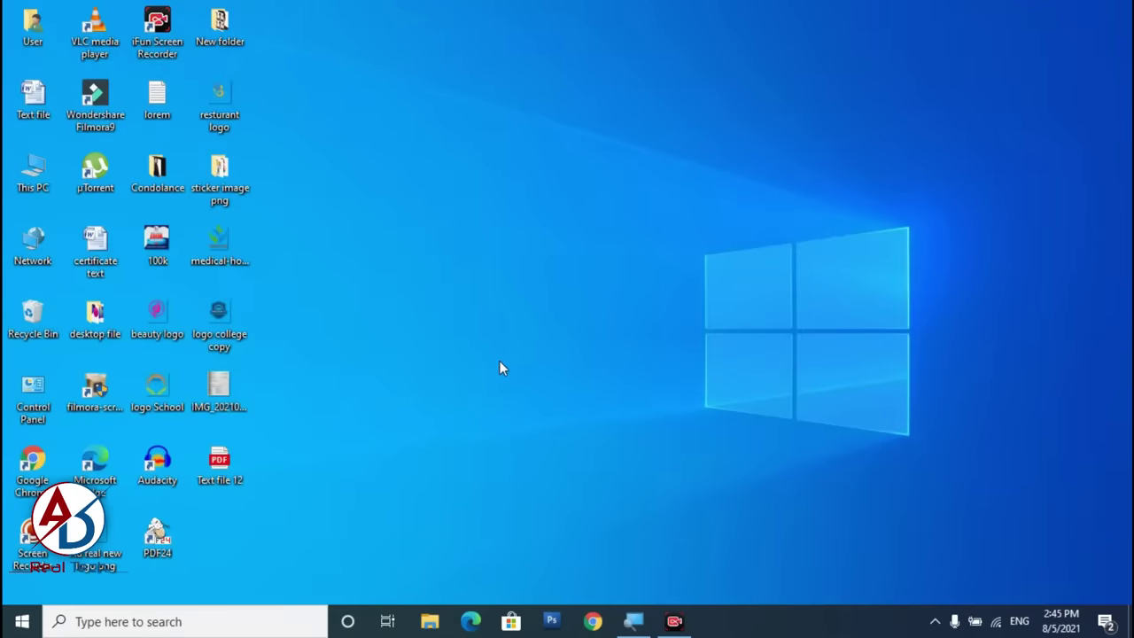
pyautogui.press('super+r')
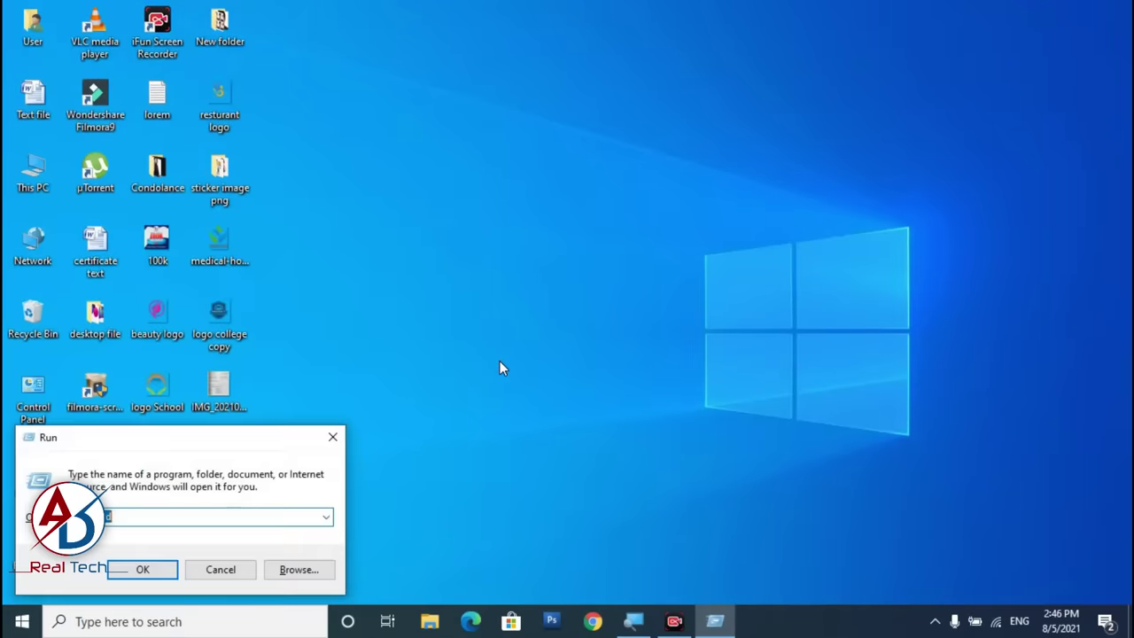
pyautogui.press('Return')
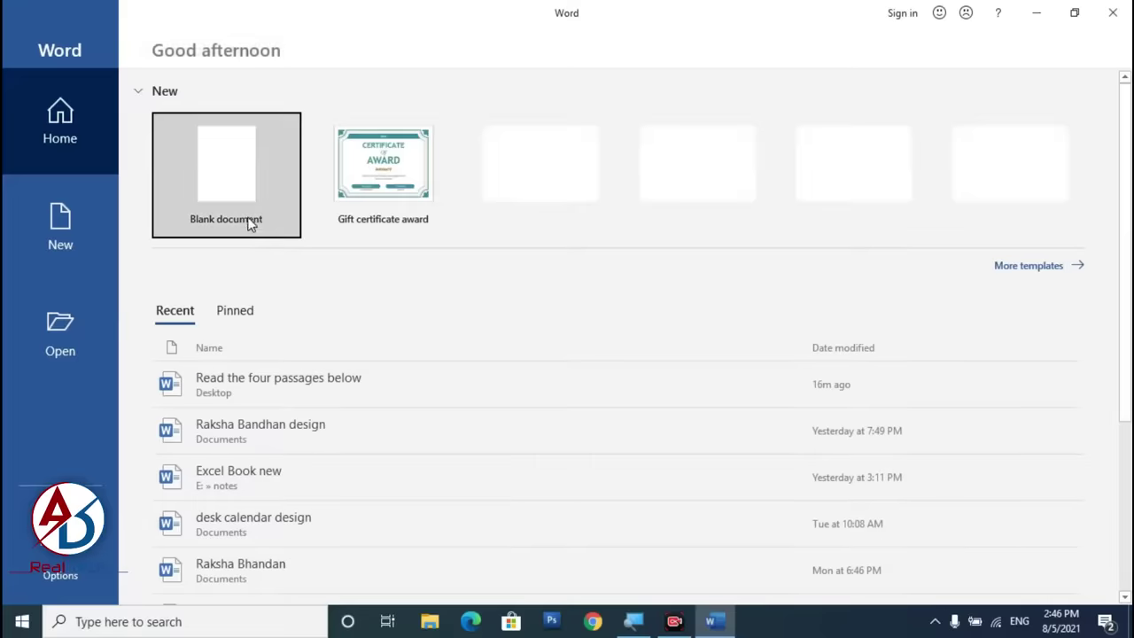
pyautogui.click(220, 176)
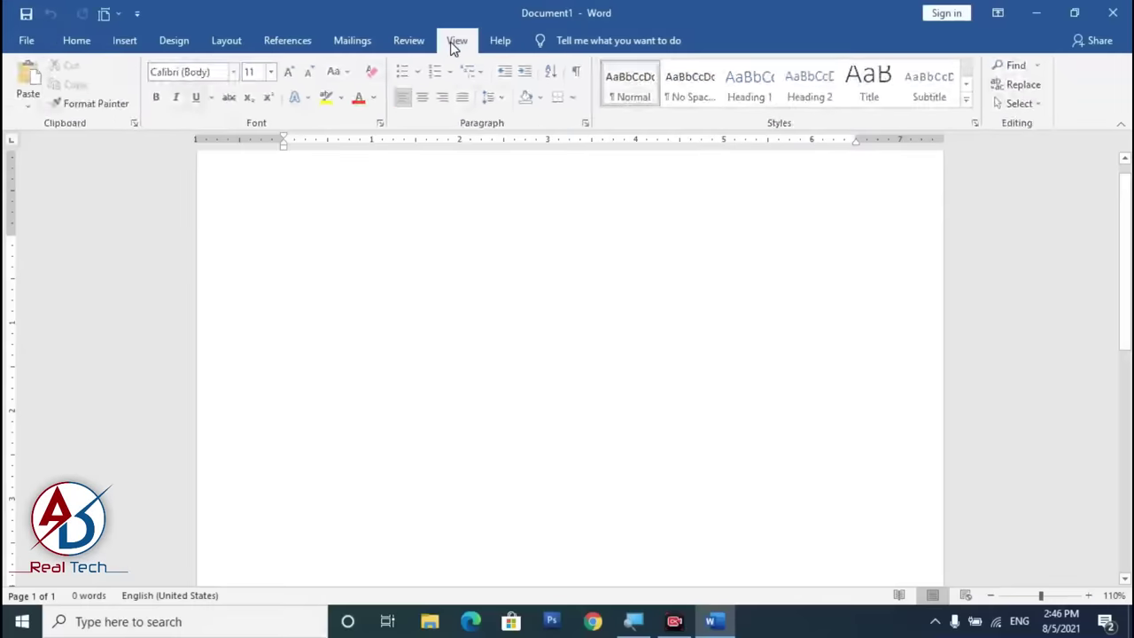
# Switch Document1 to Outline view and expand the Master Document tools with Show Document
pyautogui.click(455, 45)
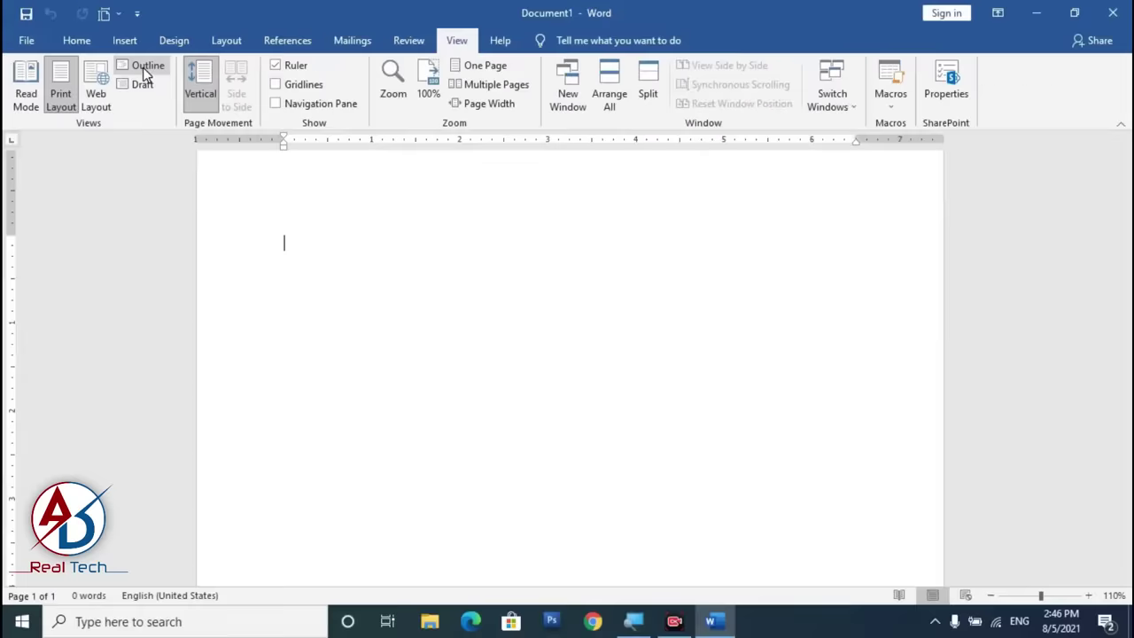
pyautogui.click(146, 71)
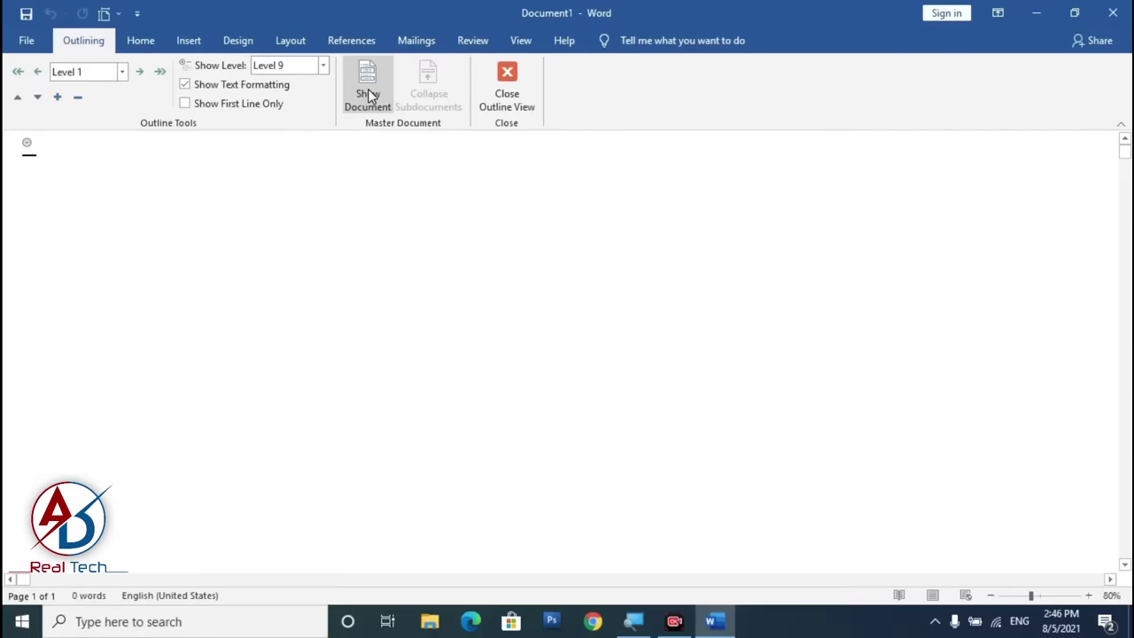
pyautogui.click(370, 95)
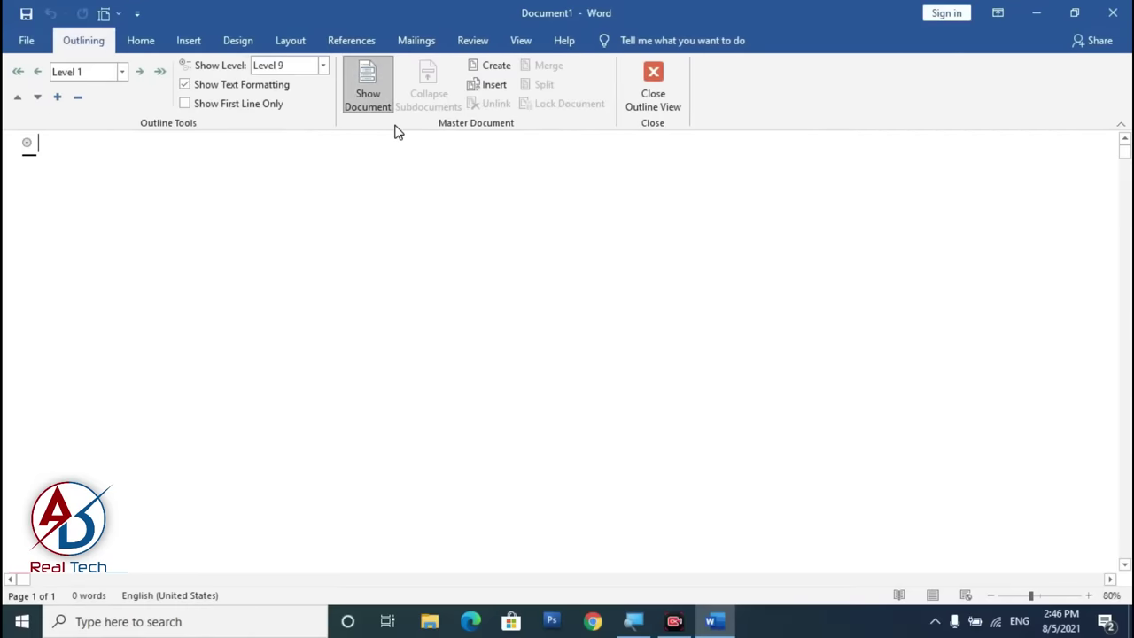
# Insert the Desktop PDF 'Text file 12' as a subdocument, accepting its conversion to editable text
pyautogui.click(484, 88)
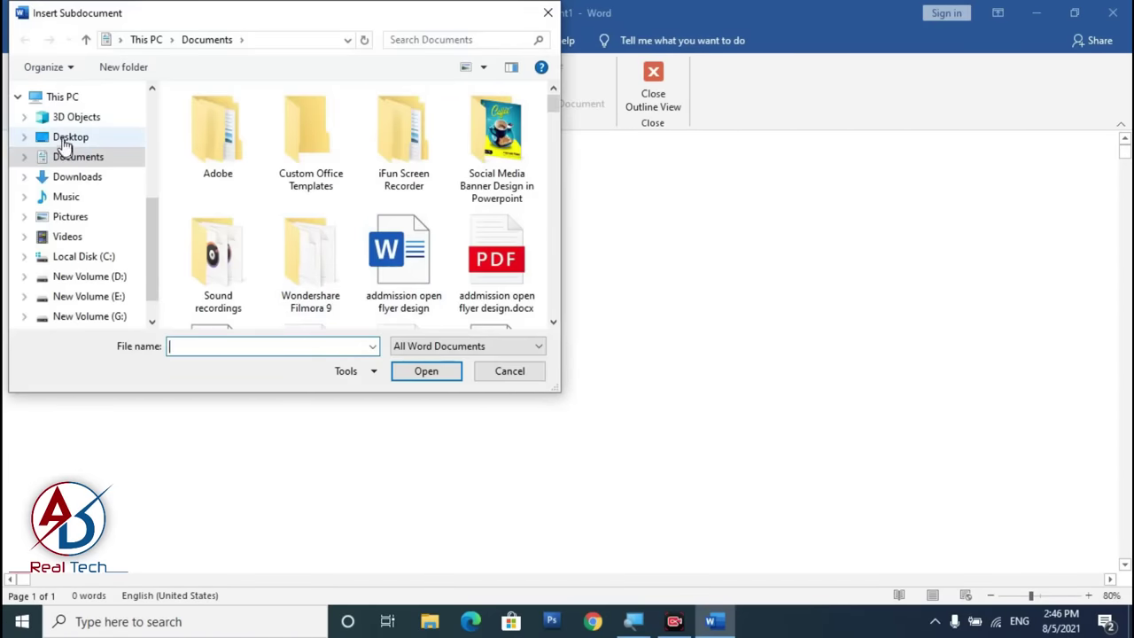
pyautogui.click(63, 140)
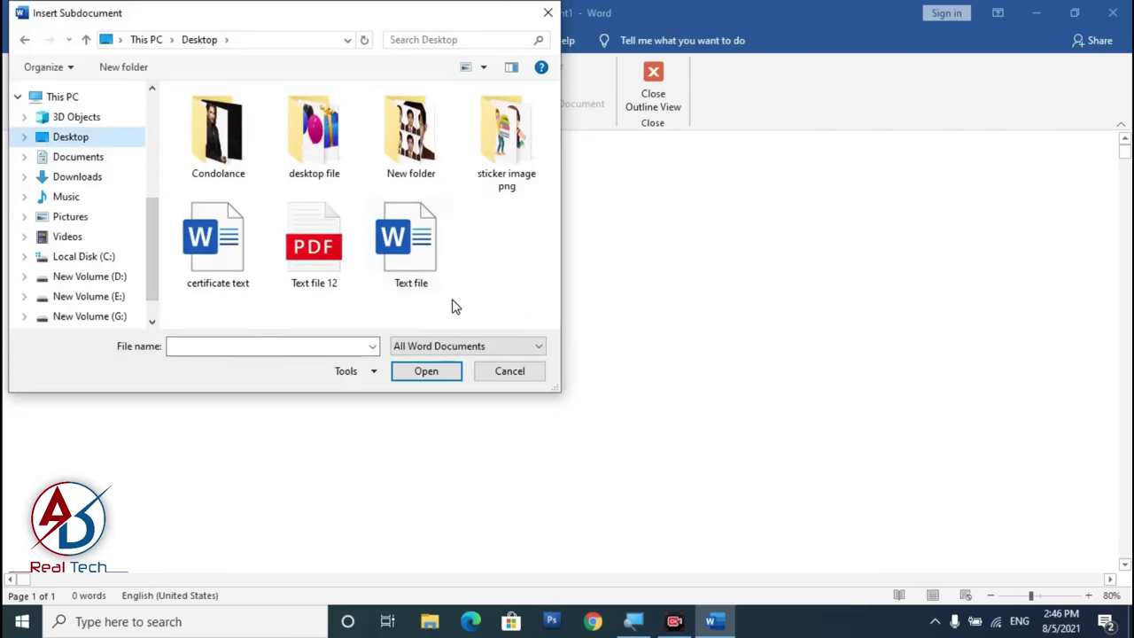
pyautogui.click(324, 267)
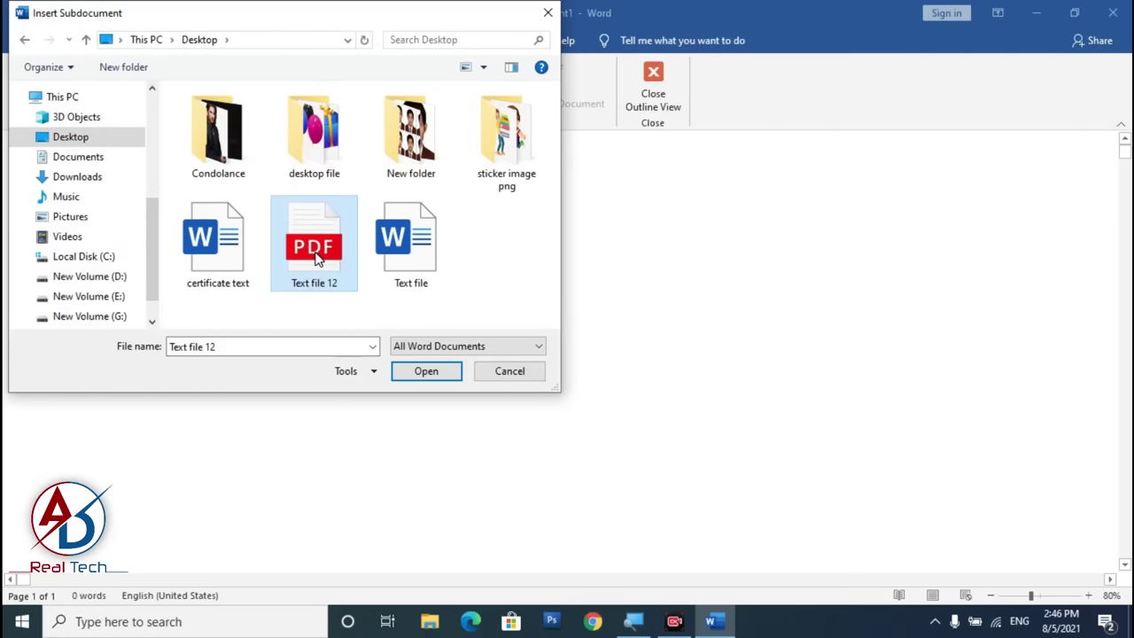
pyautogui.click(423, 372)
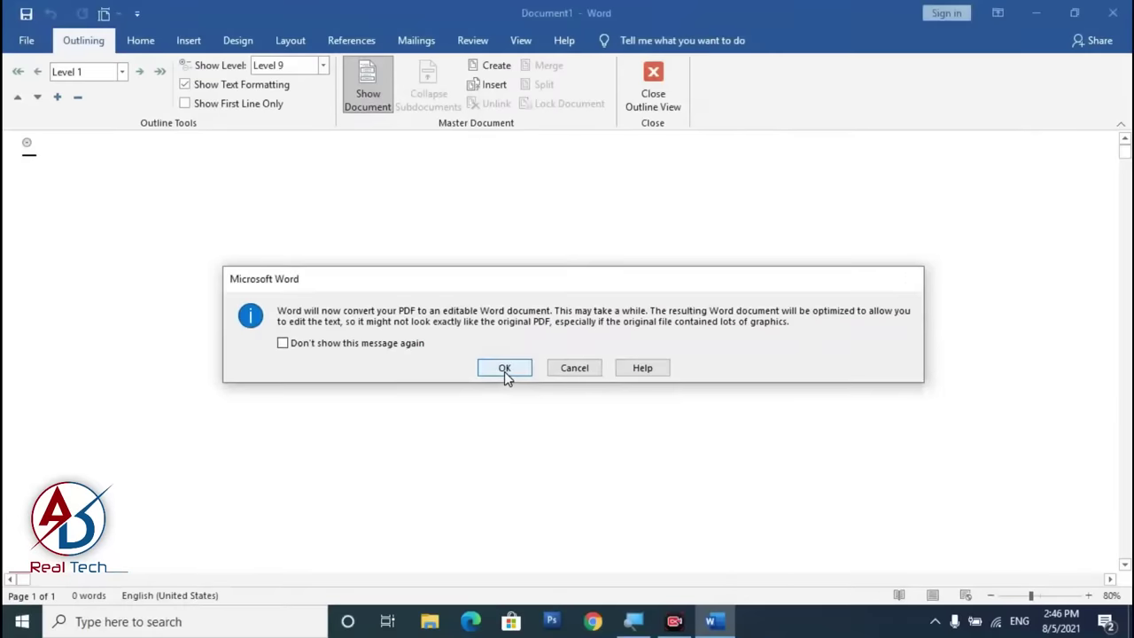
pyautogui.click(504, 370)
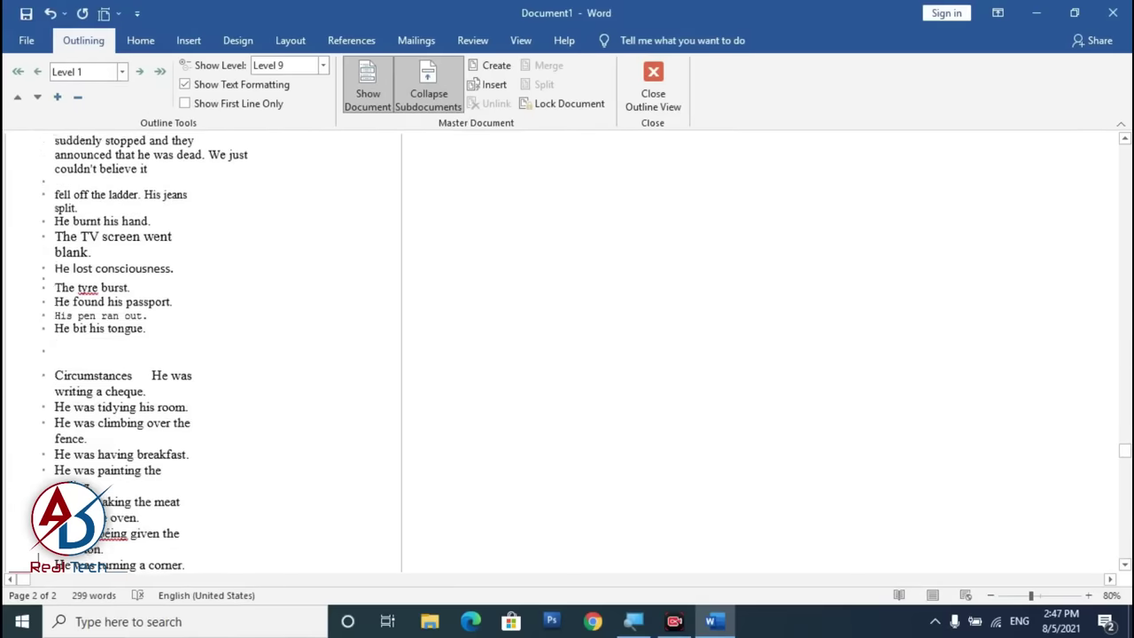
# Add spaces in passage C to split 'tileswere', 'main.An' and 'workmenwhile'
pyautogui.scroll(3, 260, 338)
pyautogui.keyDown('ctrl'); pyautogui.scroll(-2, 260, 337); pyautogui.keyUp('ctrl')
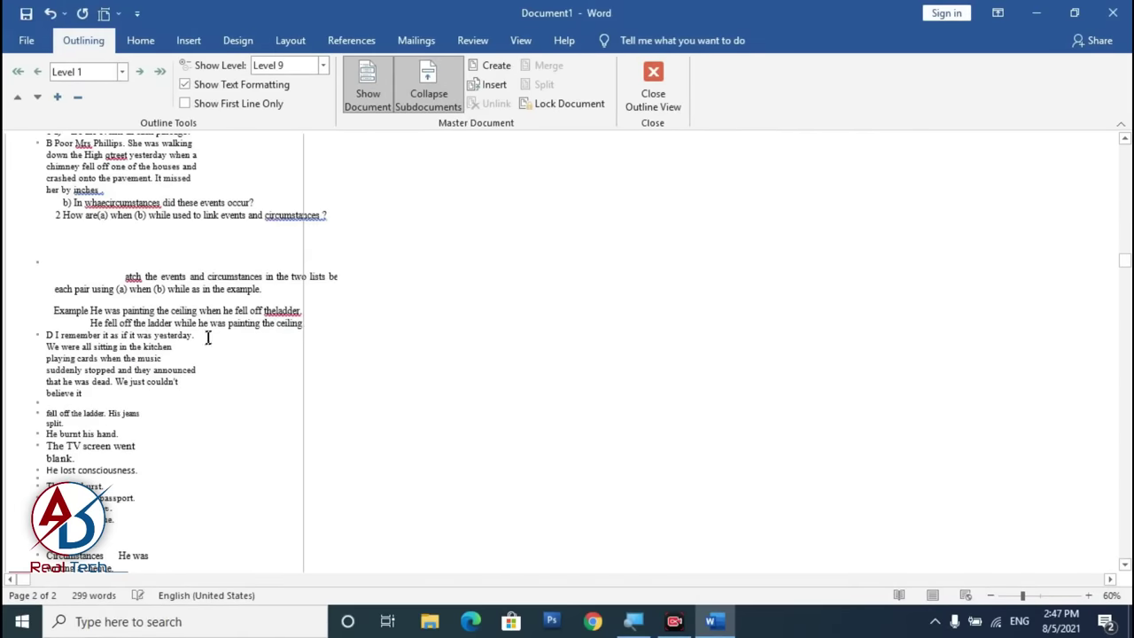
pyautogui.scroll(2, 208, 338)
pyautogui.scroll(3, 208, 337)
pyautogui.scroll(2, 209, 337)
pyautogui.keyDown('ctrl'); pyautogui.scroll(4, 208, 337); pyautogui.keyUp('ctrl')
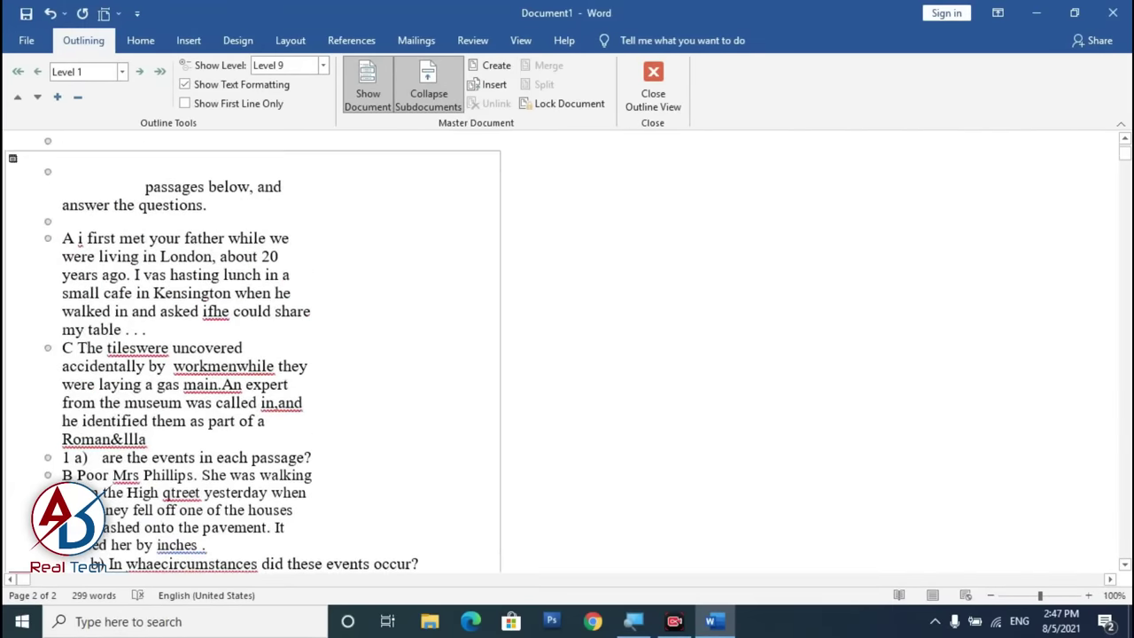
pyautogui.click(118, 256)
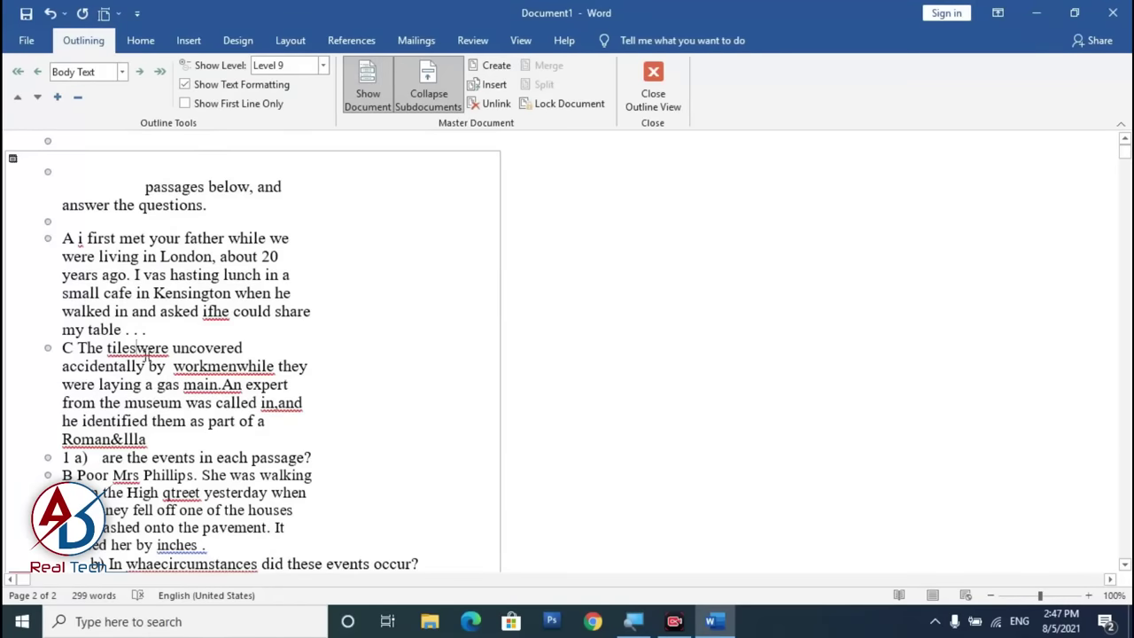
pyautogui.click(138, 349)
pyautogui.click(223, 384)
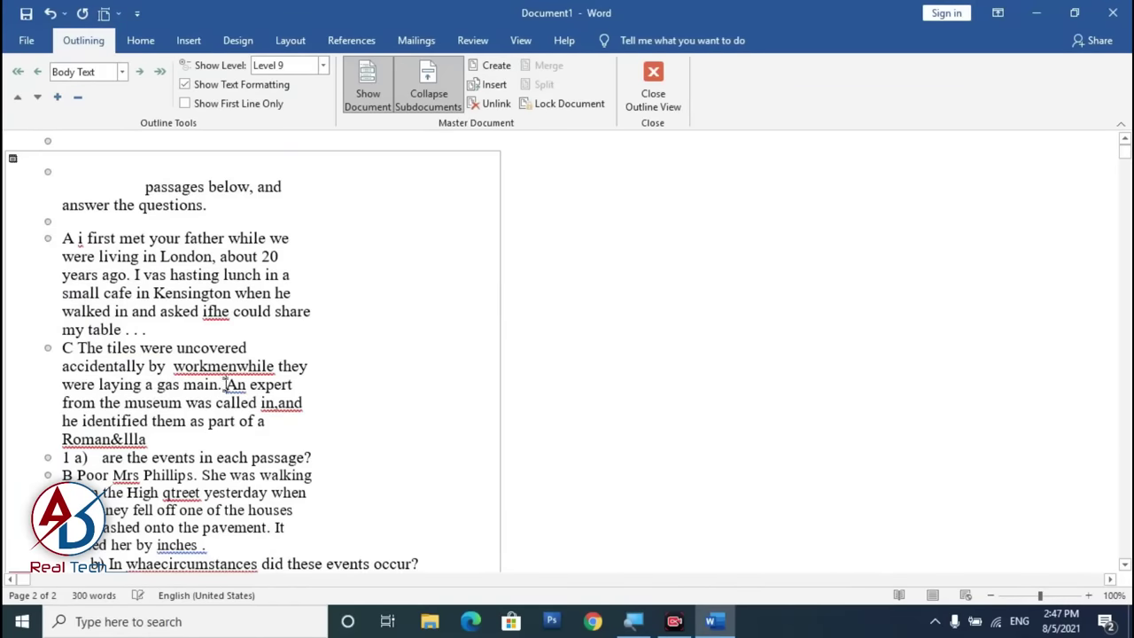
pyautogui.click(208, 365)
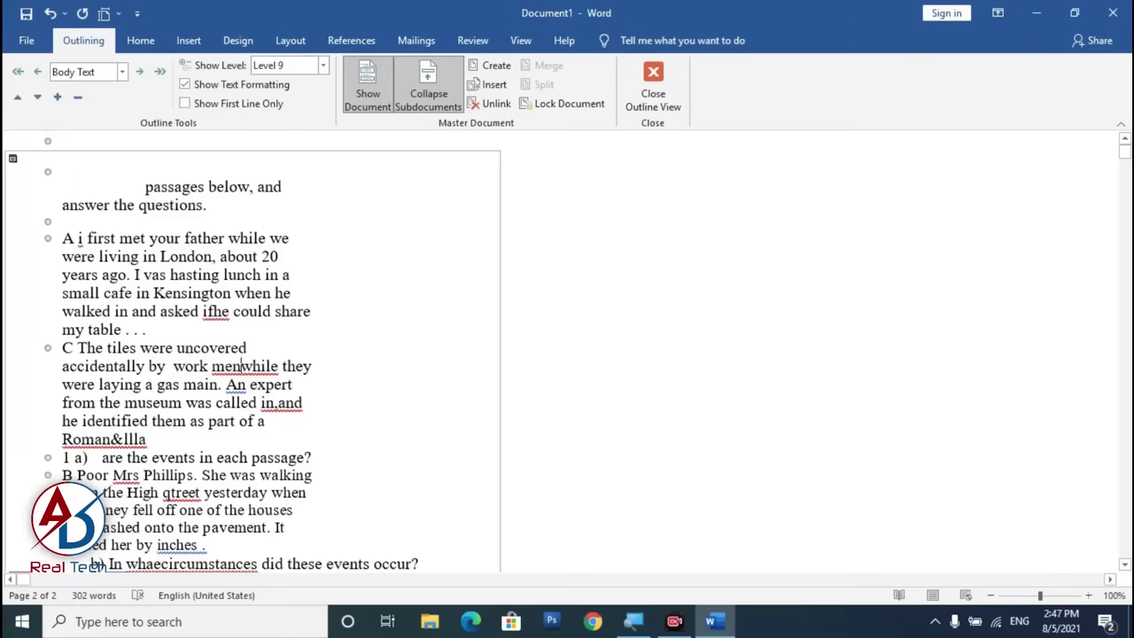
pyautogui.scroll(-4, 110, 287)
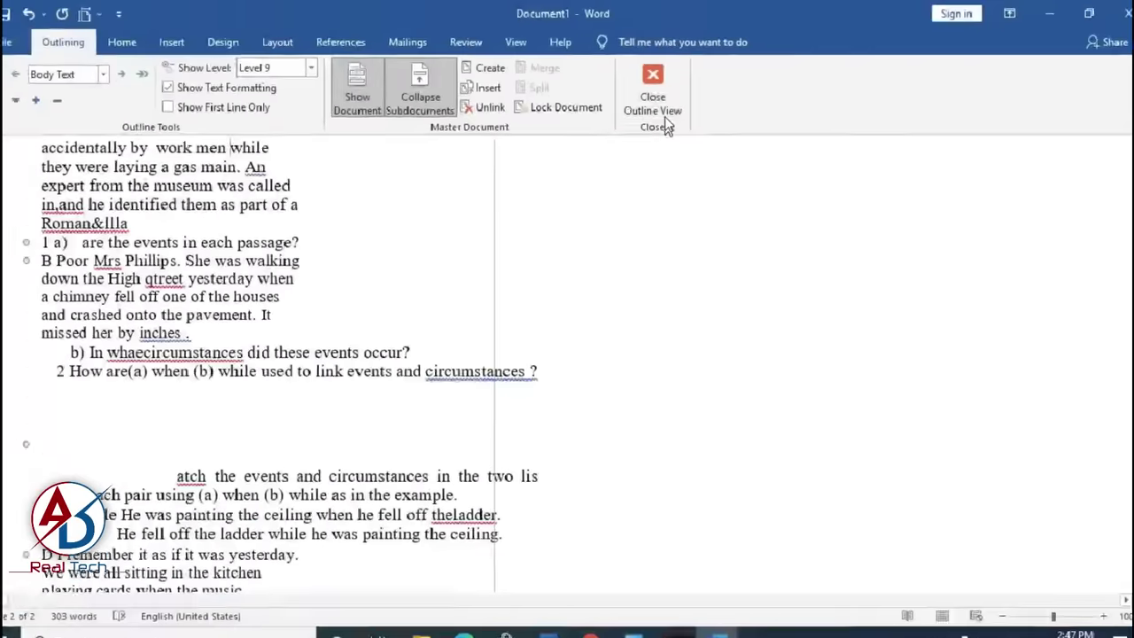
# Return to the page layout and delete the leftover Practice picture
pyautogui.click(651, 88)
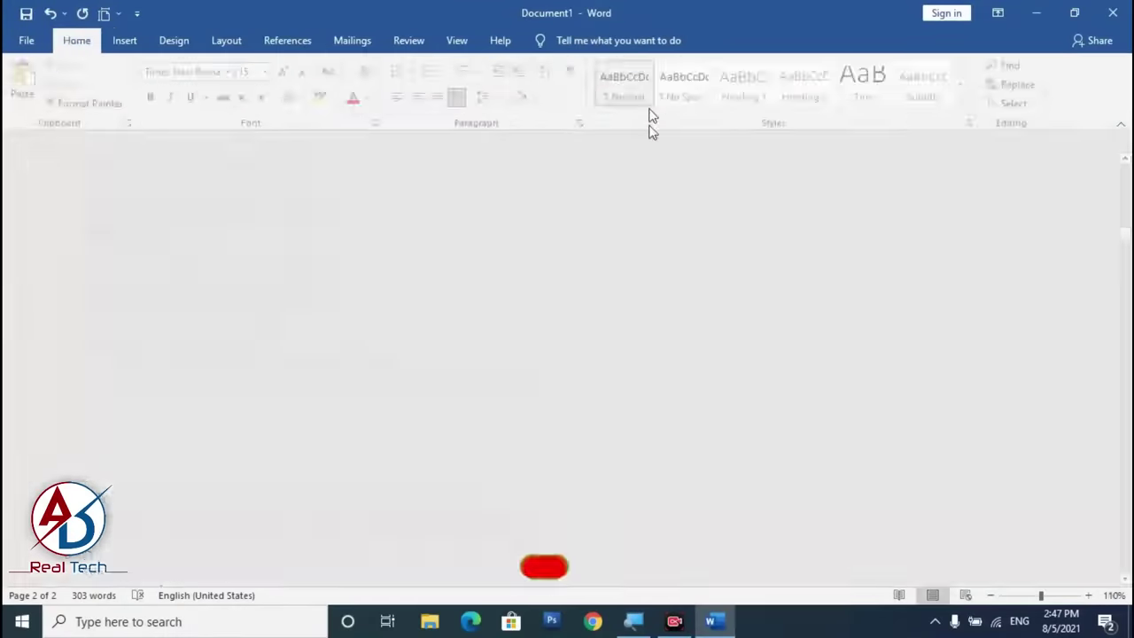
pyautogui.scroll(-4, 567, 368)
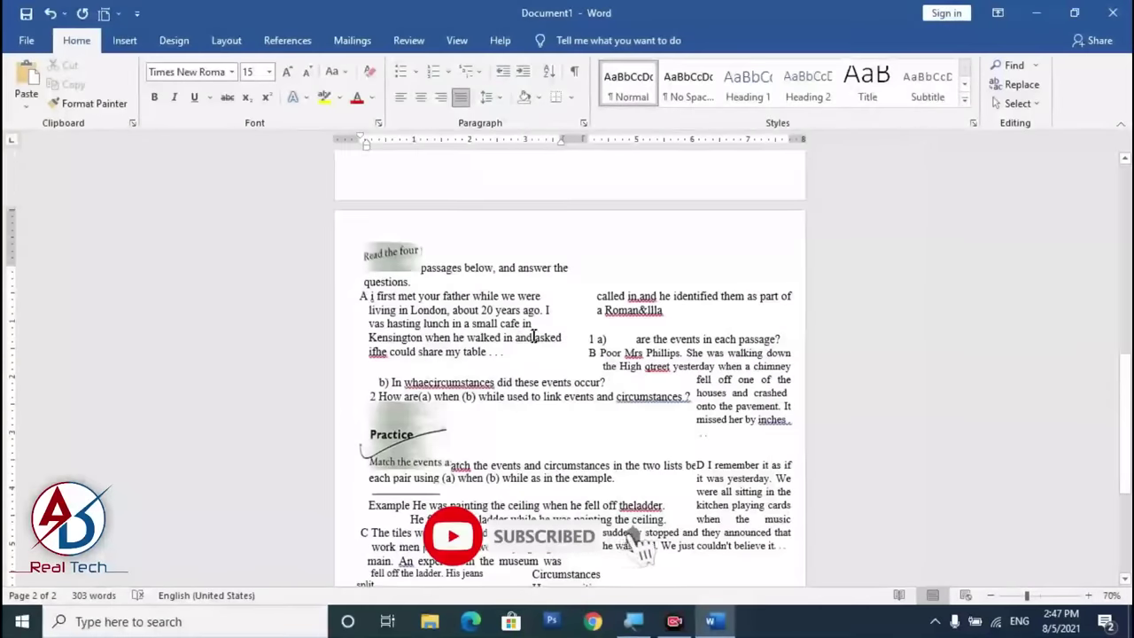
pyautogui.scroll(-2, 399, 318)
pyautogui.scroll(6, 398, 319)
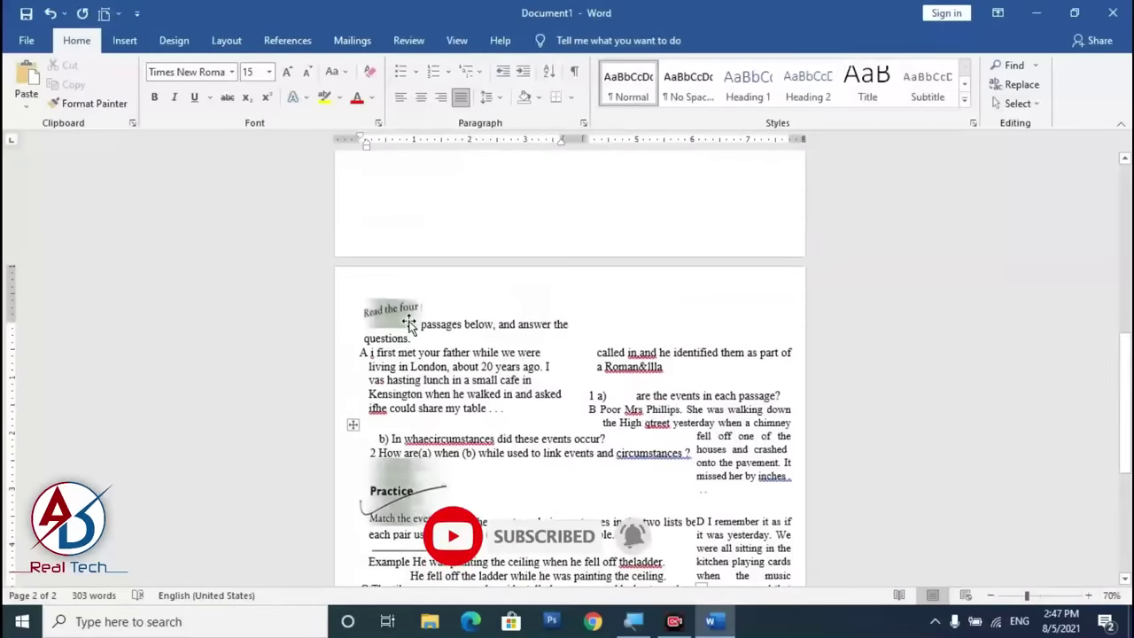
pyautogui.click(398, 318)
pyautogui.scroll(1, 399, 319)
pyautogui.scroll(-1, 399, 319)
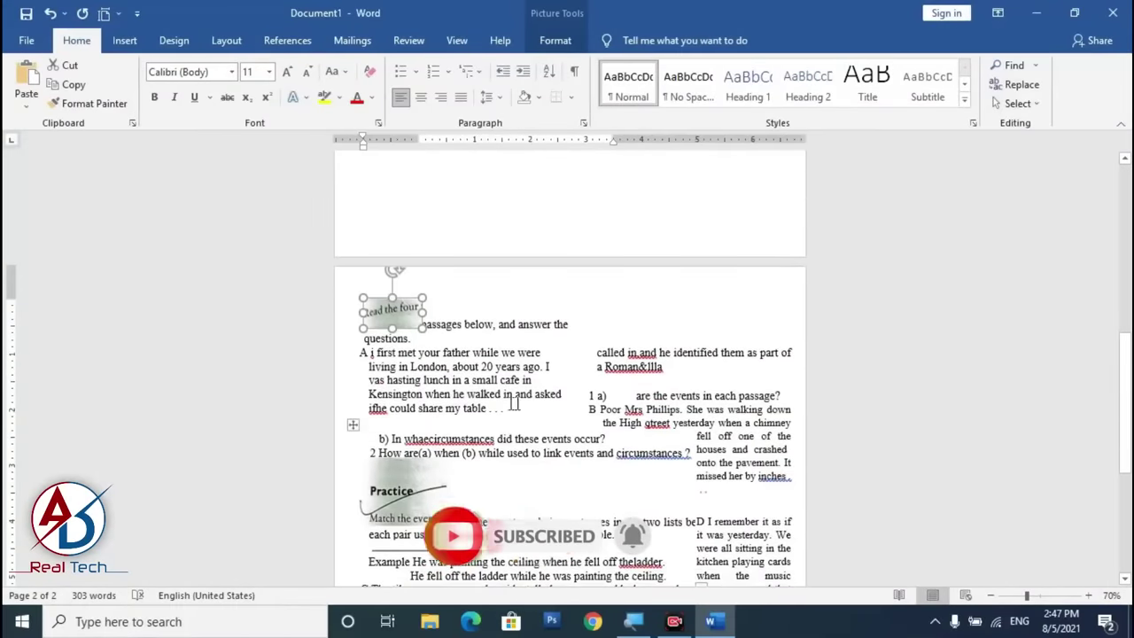
pyautogui.click(503, 409)
pyautogui.scroll(-3, 413, 366)
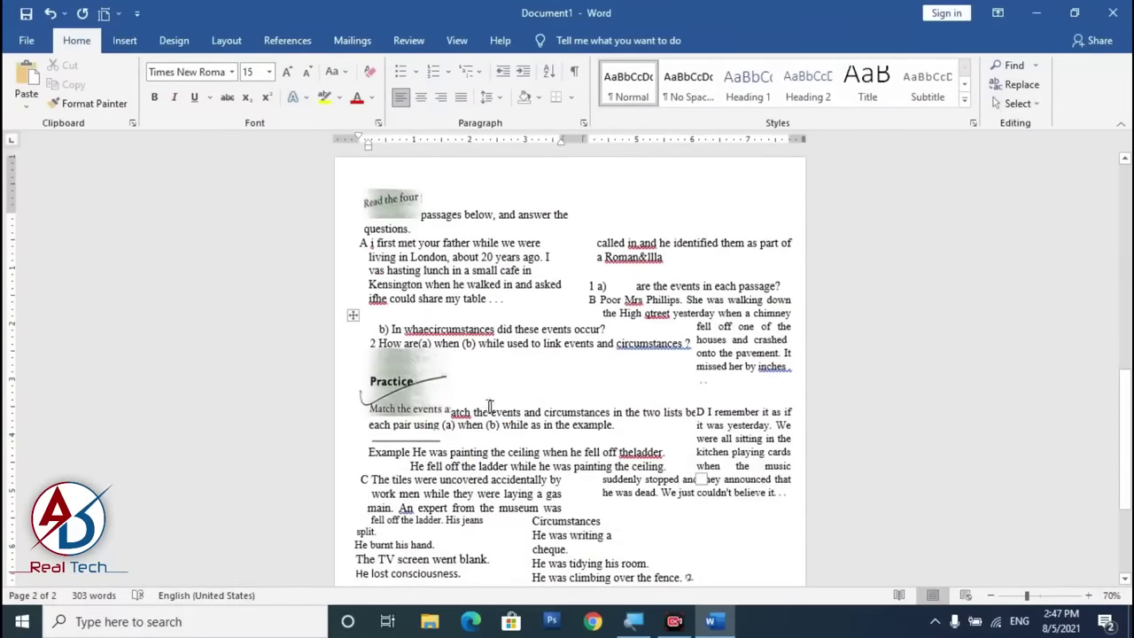
pyautogui.click(413, 366)
pyautogui.press('Delete')
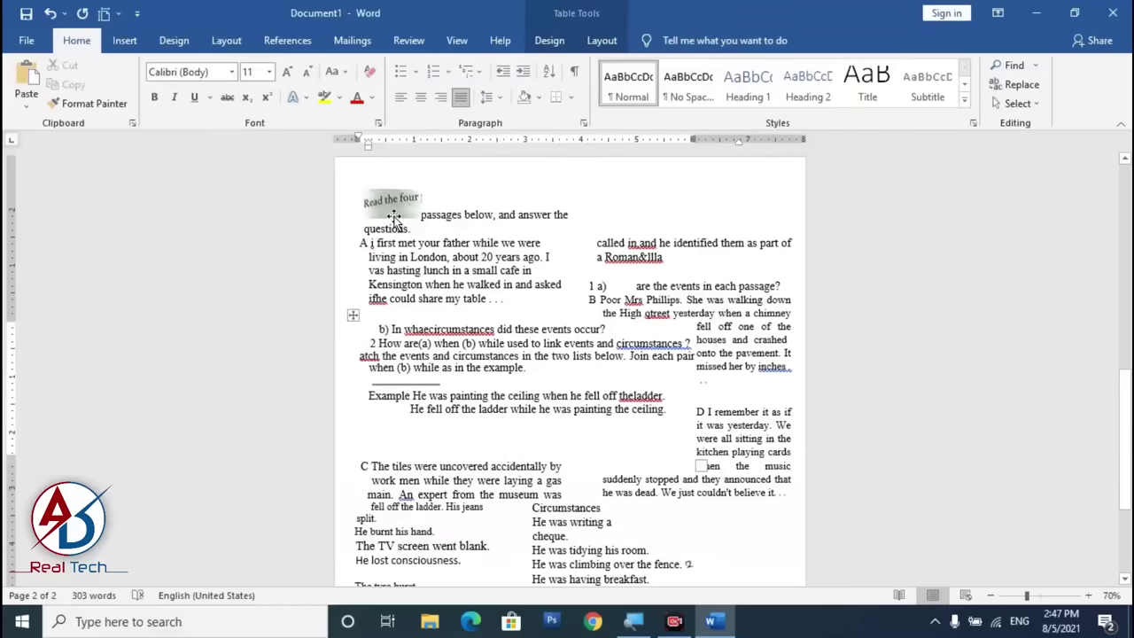
# Drag the Read the four picture below the lists and delete it, leaving 302 words
pyautogui.click(403, 220)
pyautogui.moveTo(403, 226); pyautogui.dragTo(379, 454)
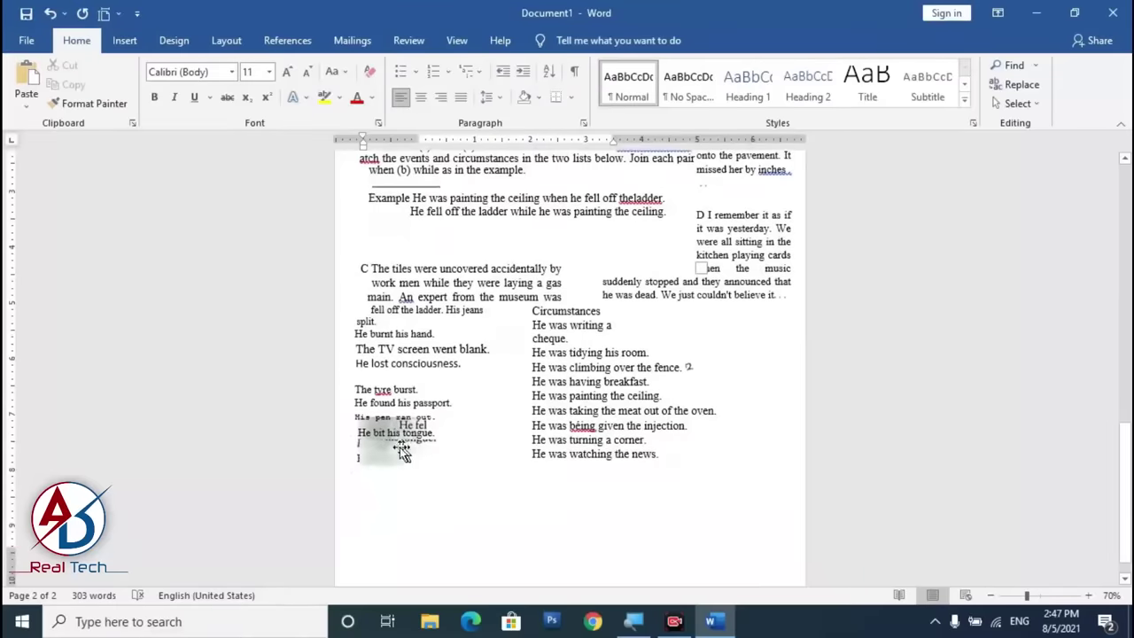
pyautogui.moveTo(379, 454); pyautogui.dragTo(409, 485)
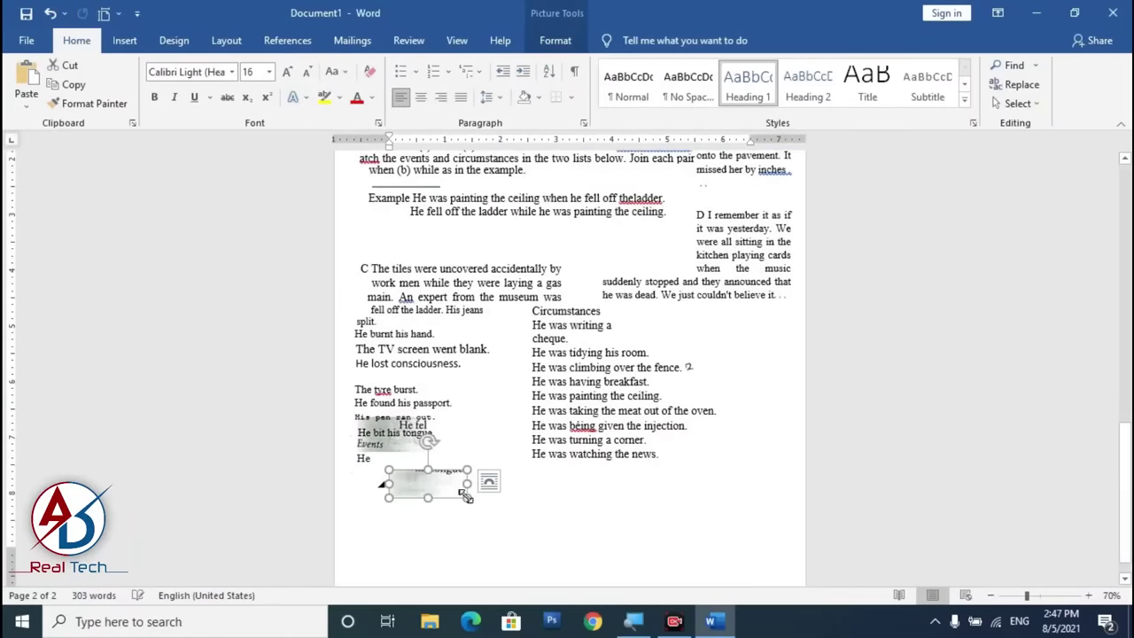
pyautogui.press('Delete')
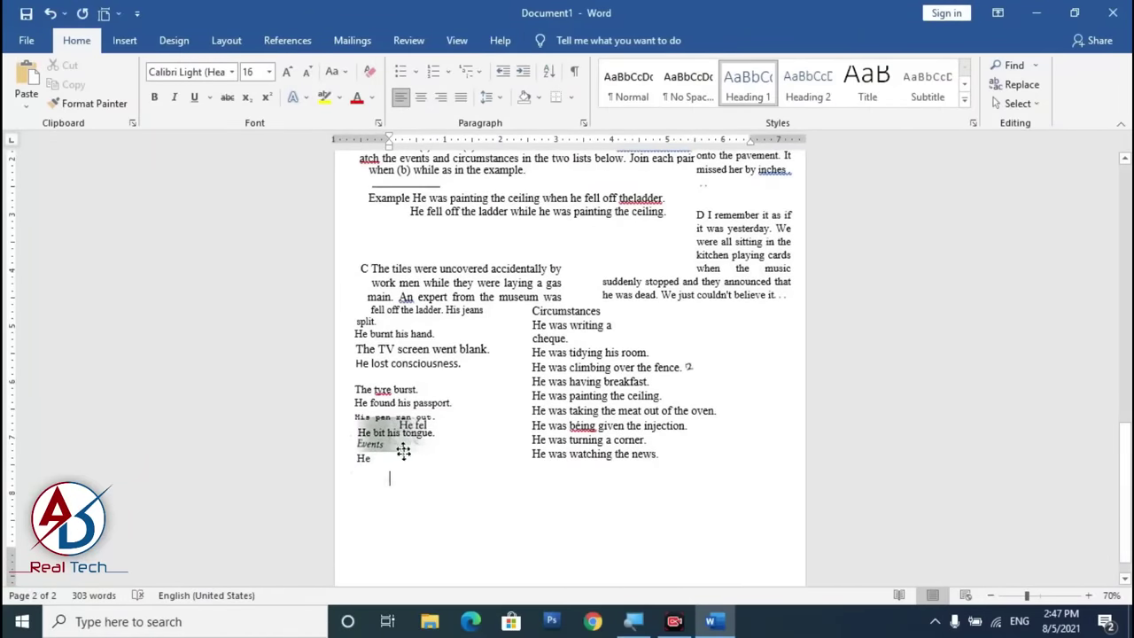
pyautogui.hotkey('ctrl', 'z')
pyautogui.press('Delete')
pyautogui.keyDown('ctrl'); pyautogui.scroll(-3, 445, 467); pyautogui.keyUp('ctrl')
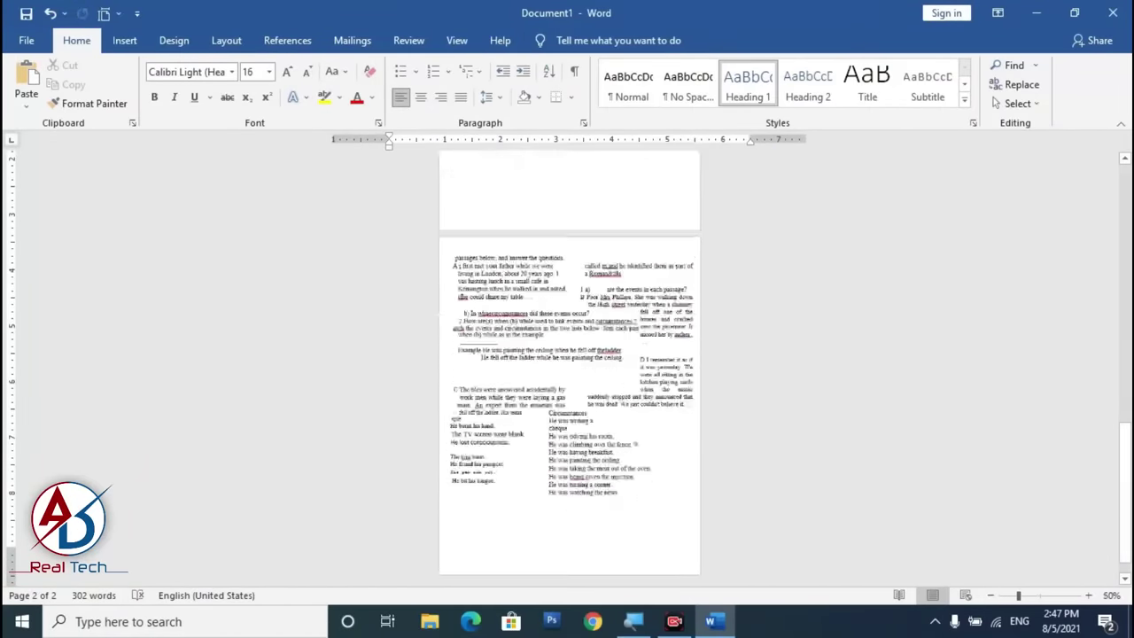
pyautogui.keyDown('ctrl'); pyautogui.scroll(2, 566, 373); pyautogui.keyUp('ctrl')
pyautogui.keyDown('ctrl'); pyautogui.scroll(1, 425, 317); pyautogui.keyUp('ctrl')
pyautogui.keyDown('ctrl'); pyautogui.scroll(1, 428, 314); pyautogui.keyUp('ctrl')
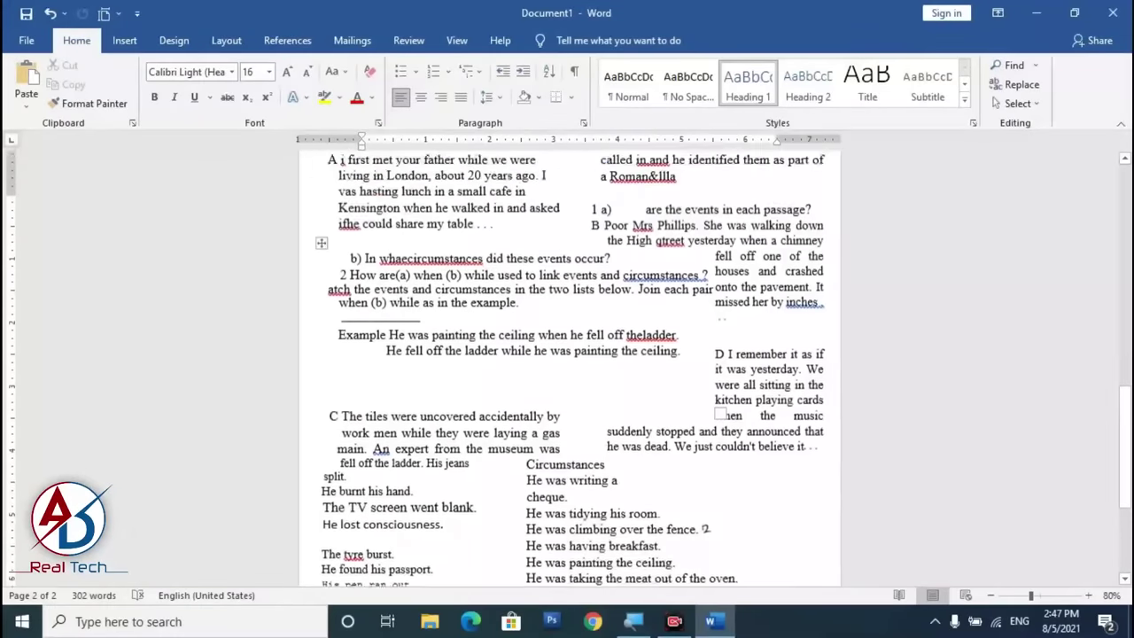
pyautogui.scroll(1, 428, 314)
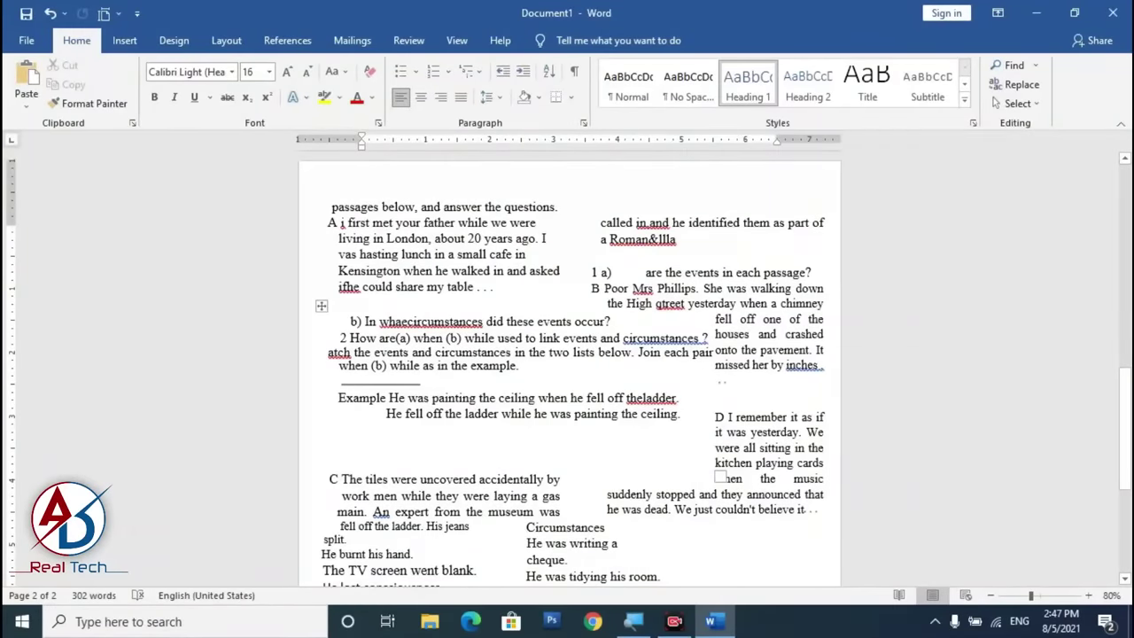
pyautogui.scroll(-5, 567, 372)
pyautogui.scroll(6, 567, 372)
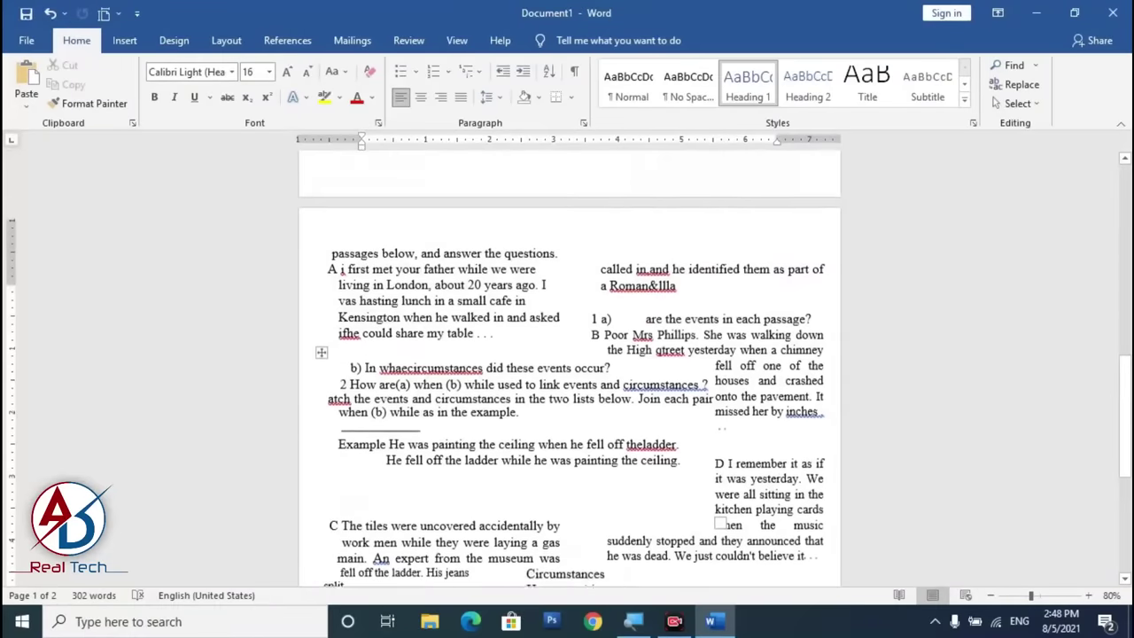